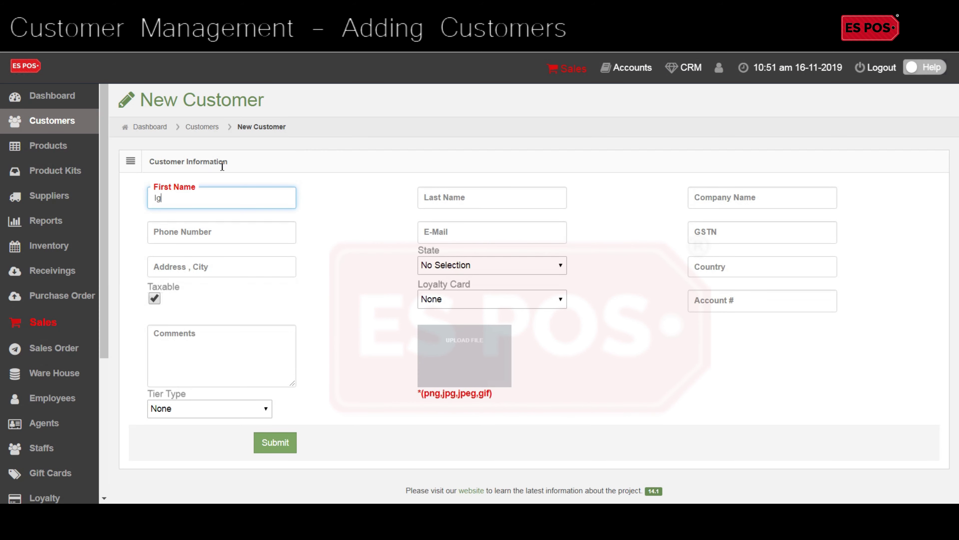
Step: Finish the first name and enter the customer's last name and company name
text(r)
key(Tab)
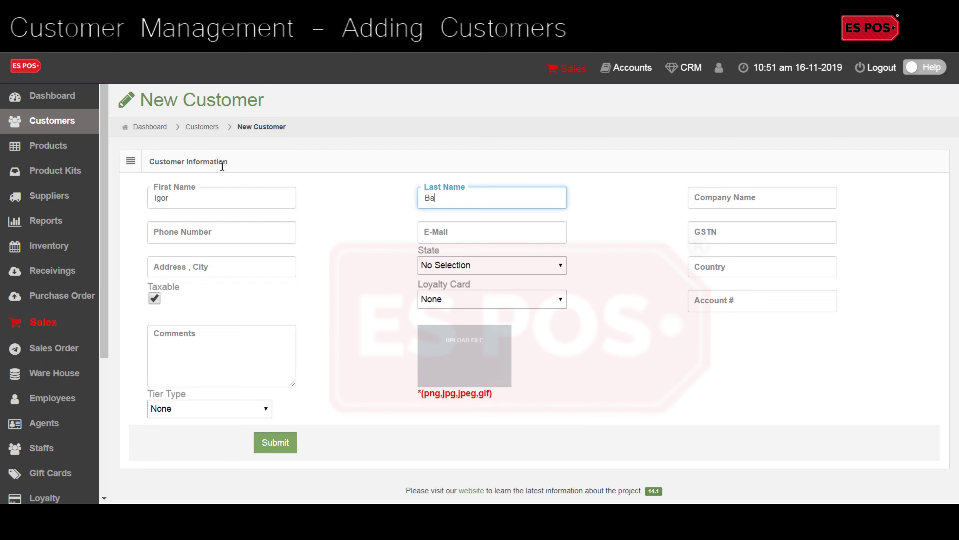
key(Tab)
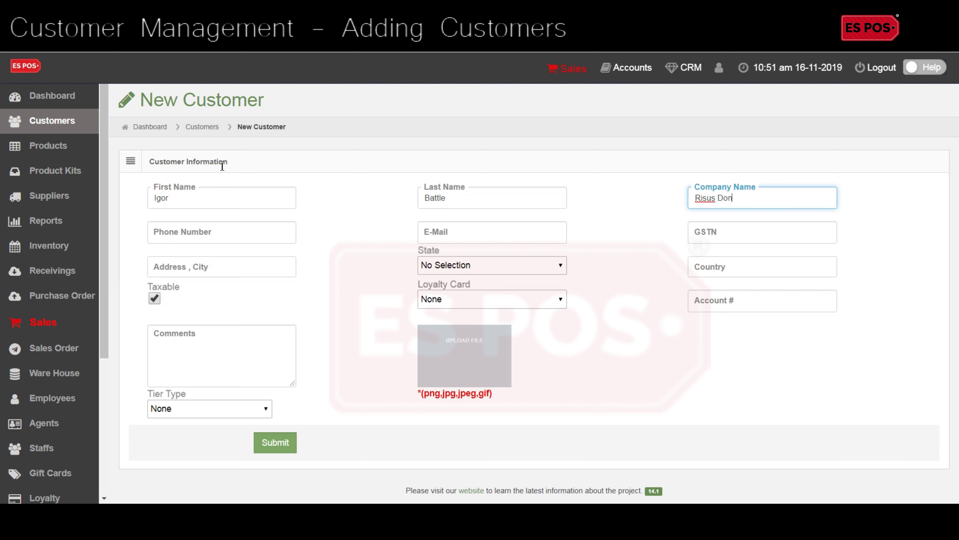
key(Tab)
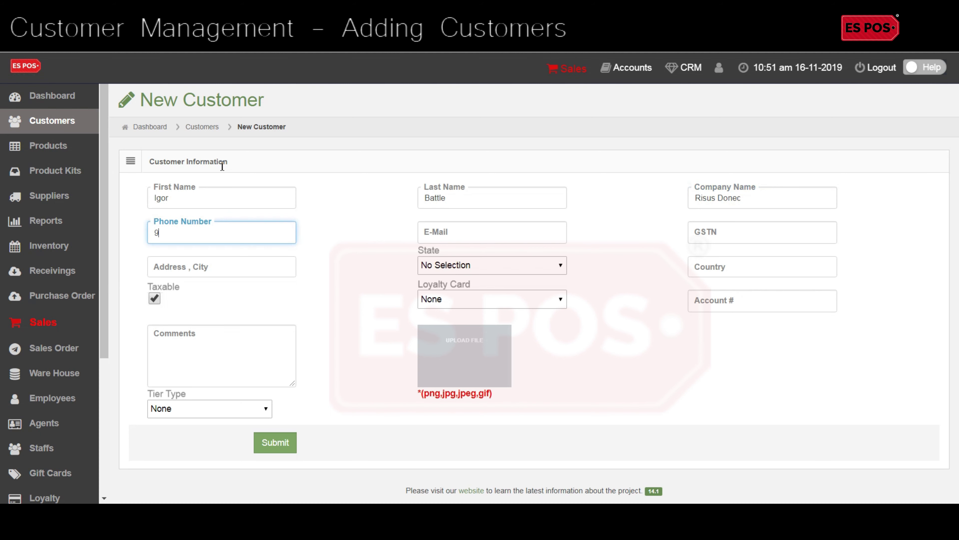
Step: Enter the customer's phone number, e-mail address and street address
key(Tab)
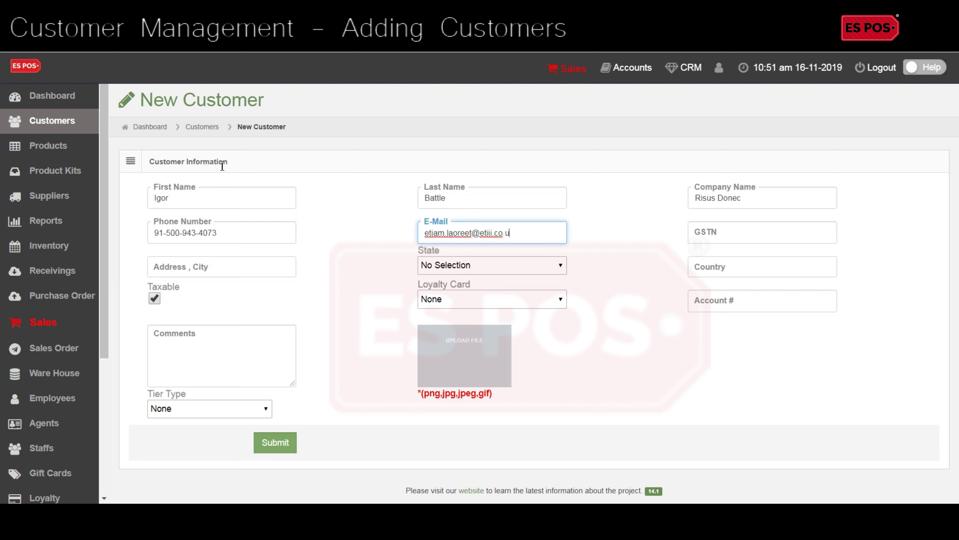
key(Tab)
key(Tab)
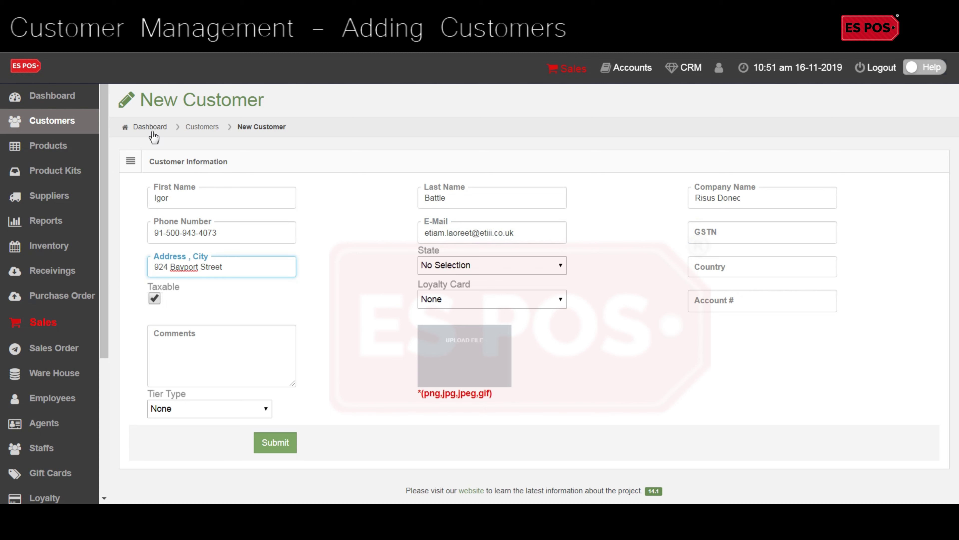
click(460, 267)
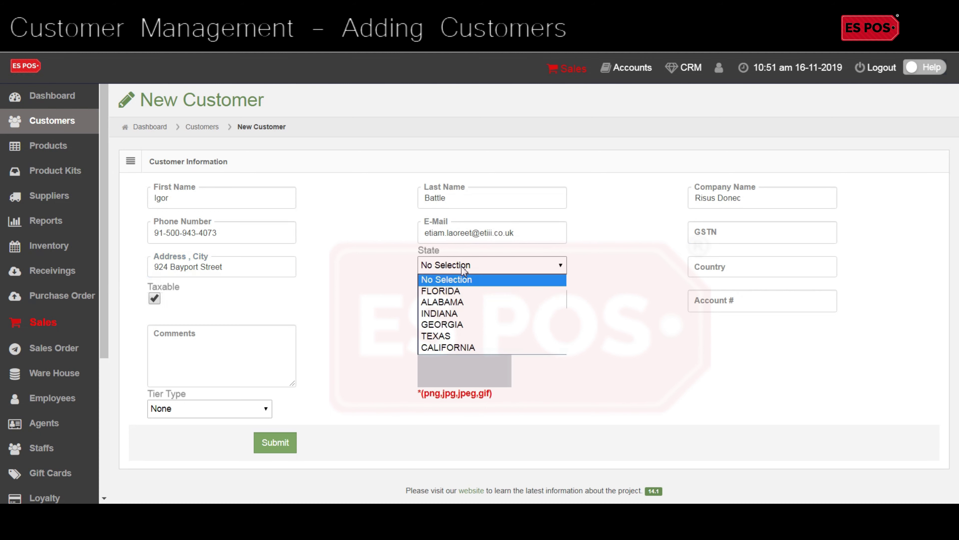
Step: Set state FLORIDA, country USA and a GOLD loyalty card expiring 30-11-2019
click(455, 295)
click(707, 269)
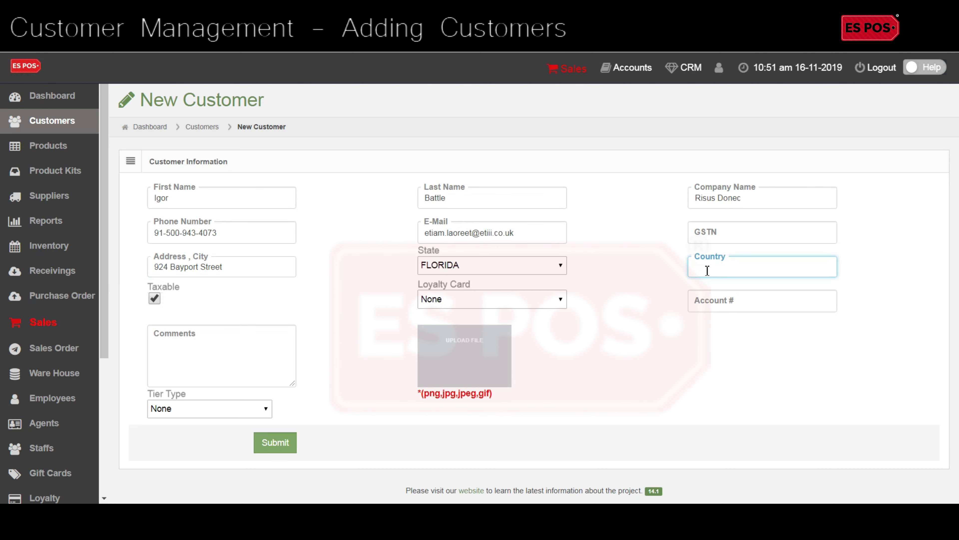
click(507, 300)
click(491, 326)
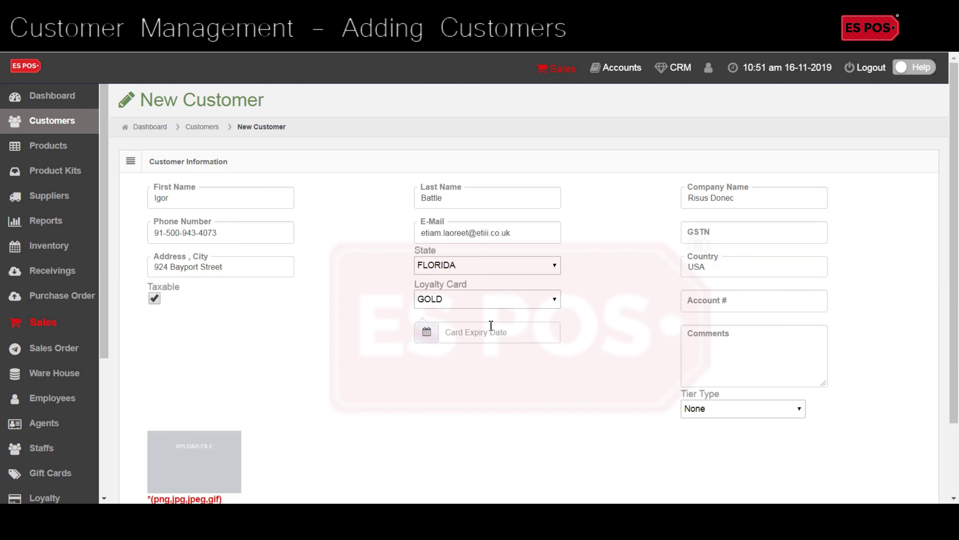
click(434, 334)
click(532, 476)
Step: Choose the WHOLE SALE PRICE tier, attach icon1 as the avatar, and submit the customer
click(716, 409)
click(714, 435)
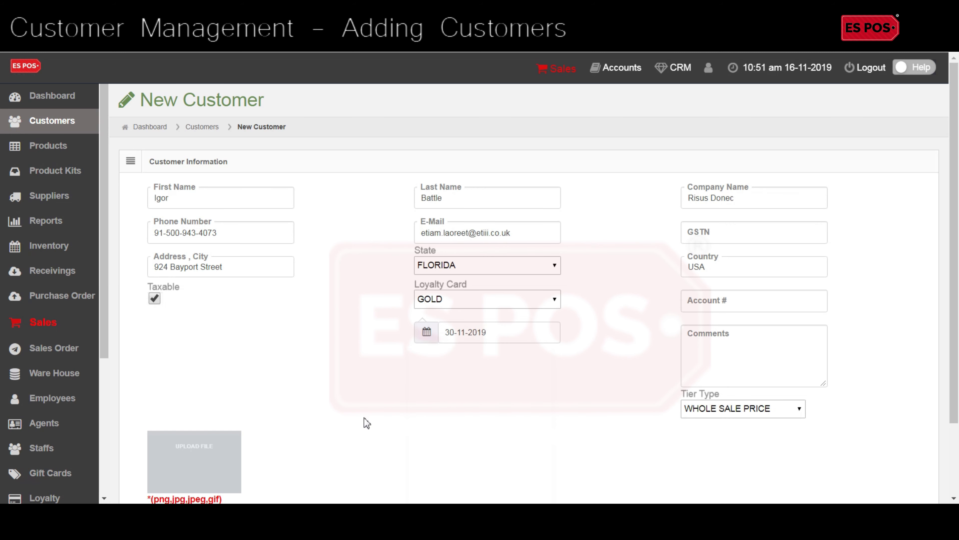
scroll(330, 409, down, 3)
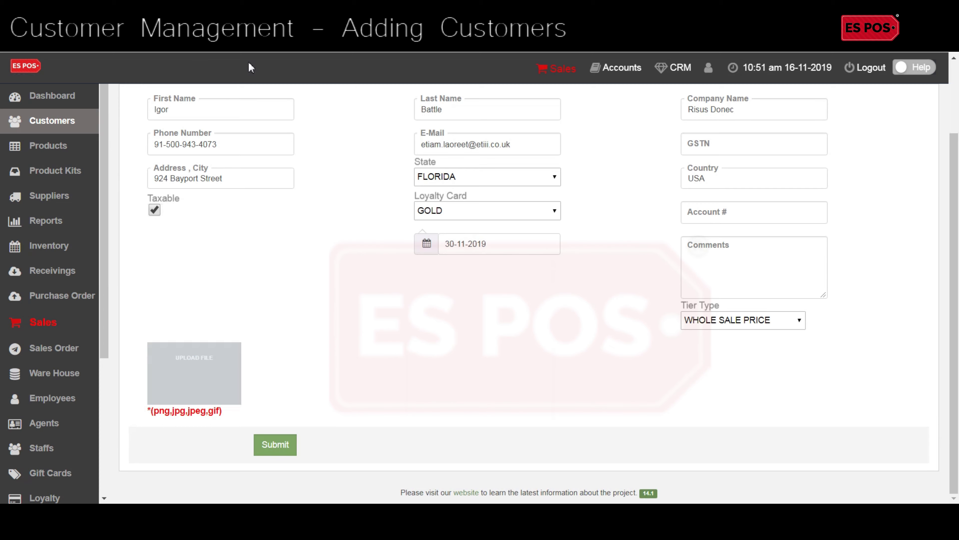
click(136, 82)
double_click(137, 82)
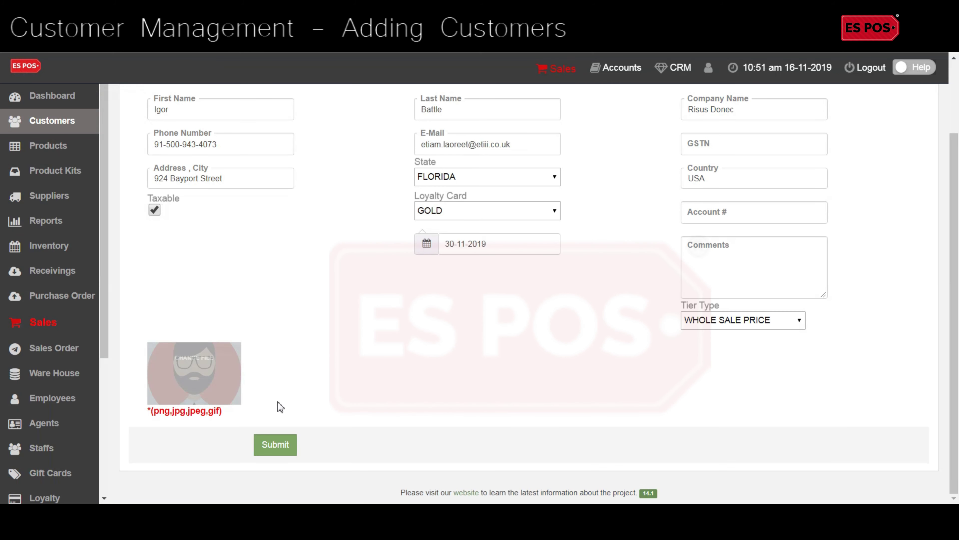
click(267, 444)
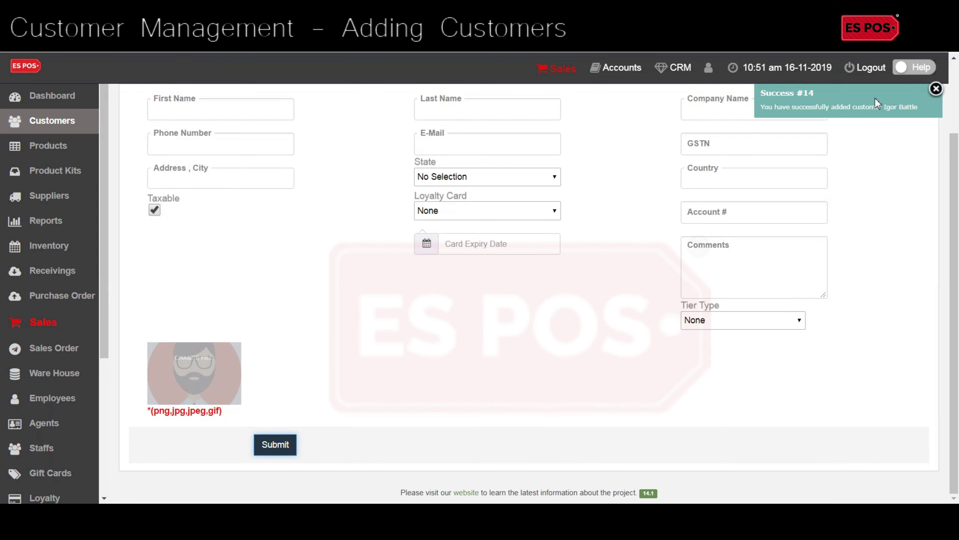
Step: Duplicate the new customer from the Customers list and open the copy for editing
click(87, 121)
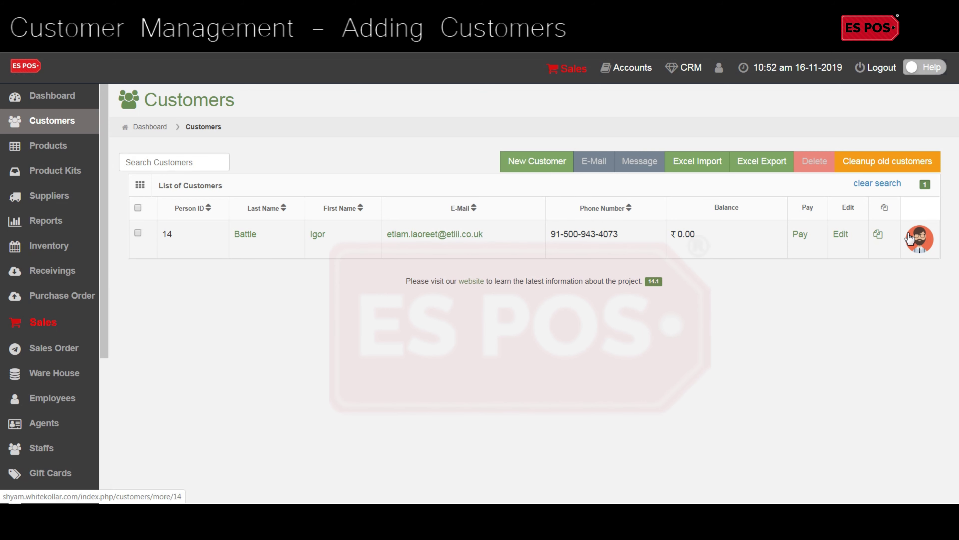
click(138, 233)
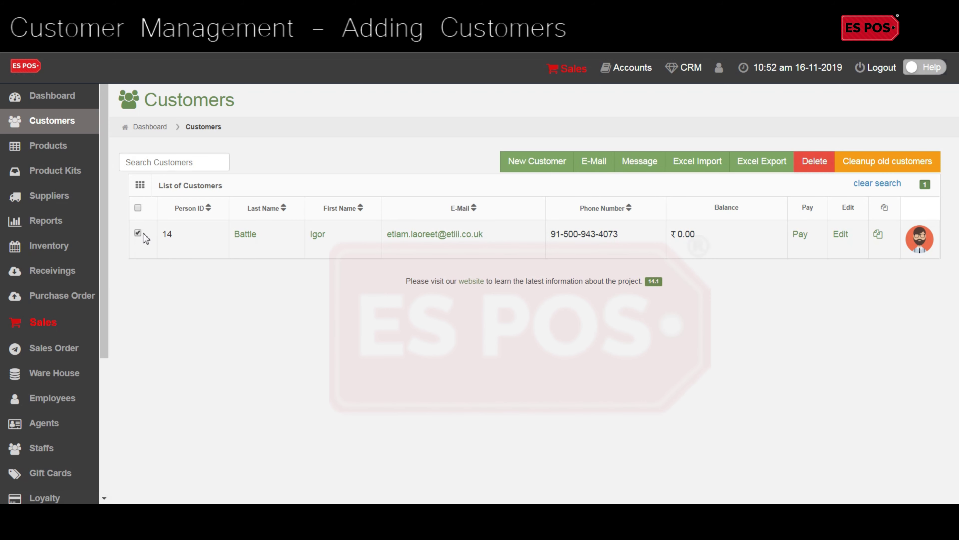
click(880, 238)
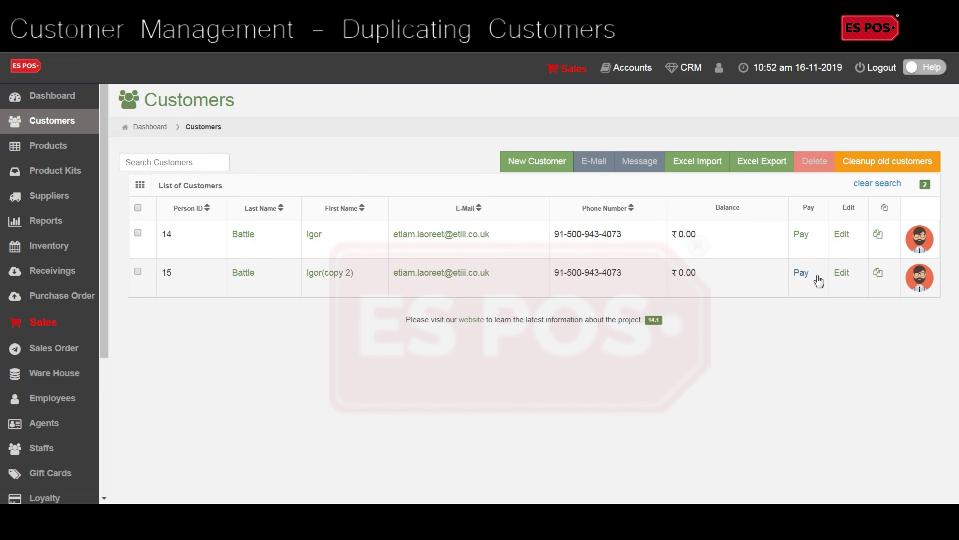
mouse_move(914, 278)
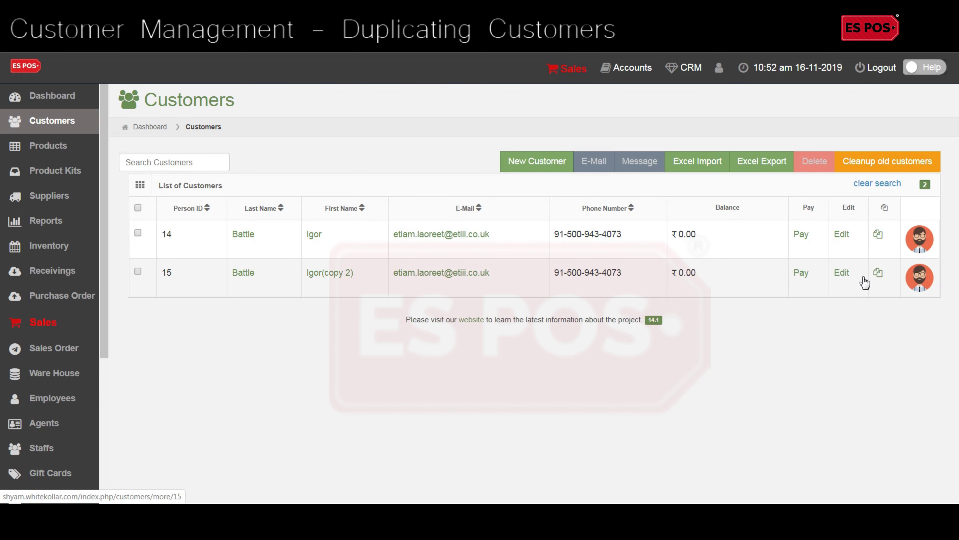
click(841, 272)
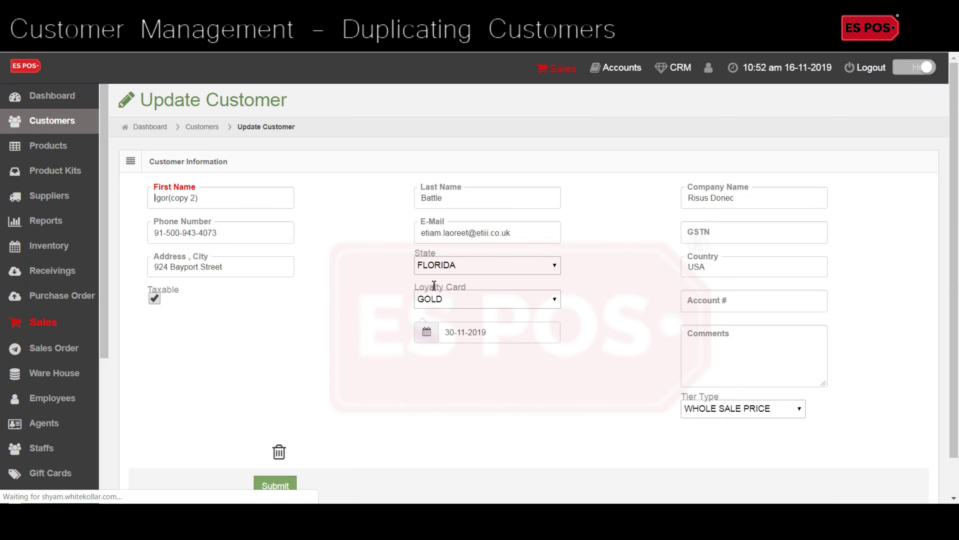
Step: Delete the copy's existing profile picture and upload icon2 in its place
scroll(371, 339, down, 5)
click(280, 411)
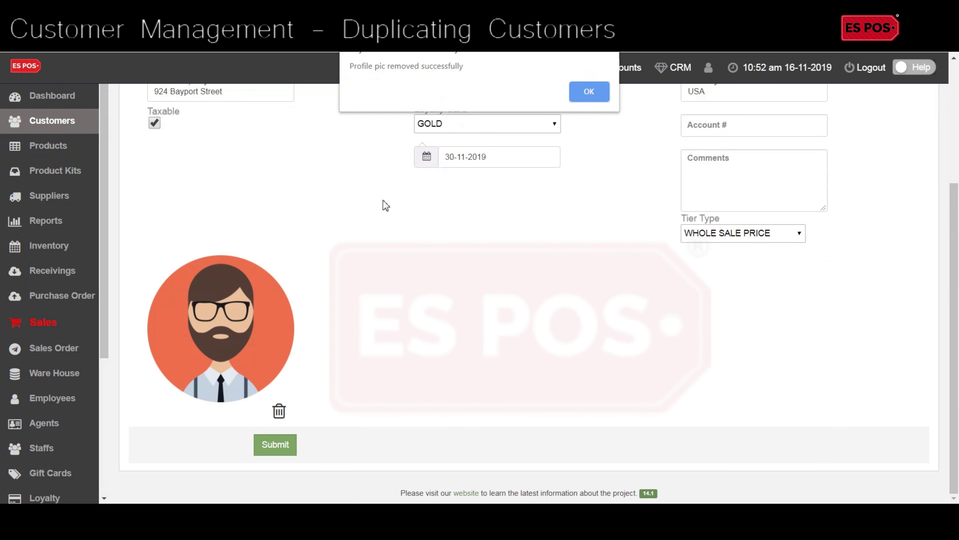
click(588, 92)
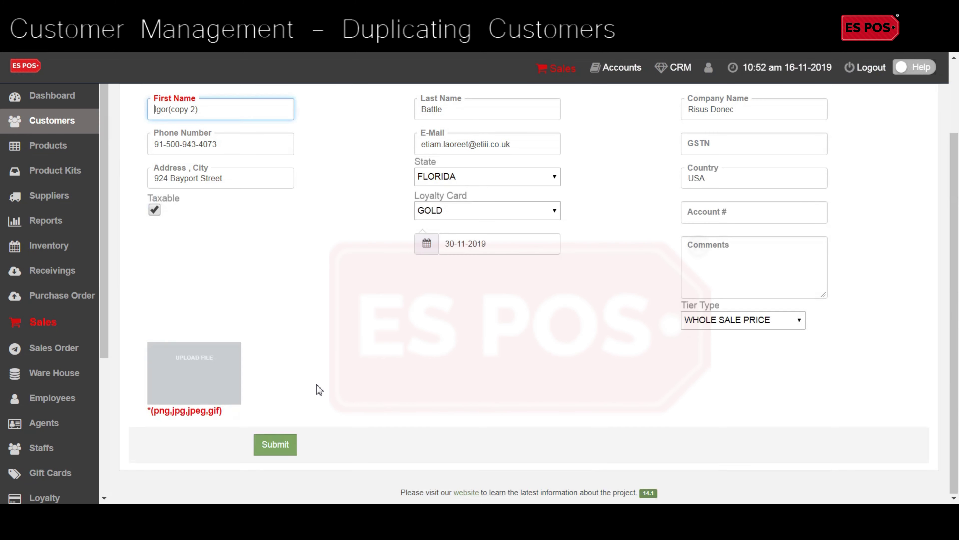
click(174, 366)
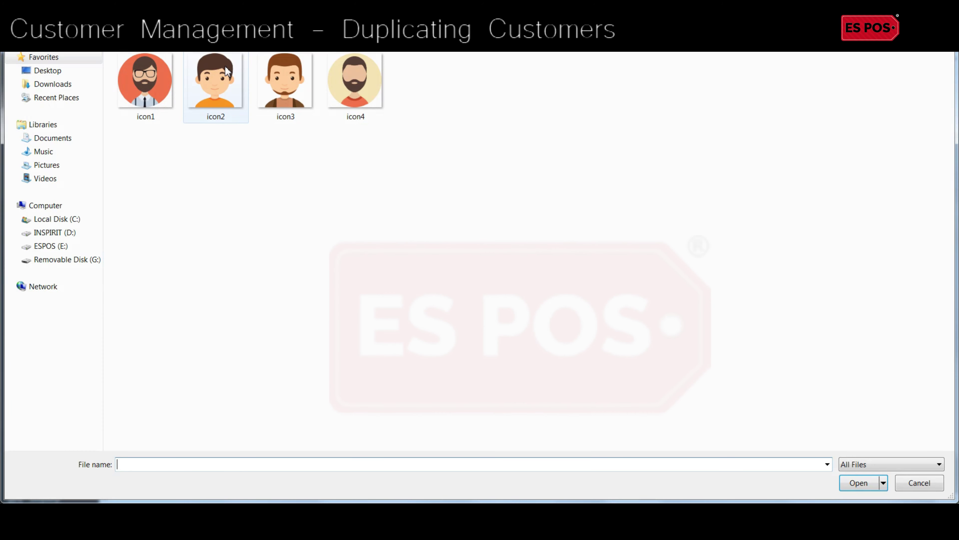
double_click(226, 68)
scroll(336, 325, up, 3)
triple_click(241, 191)
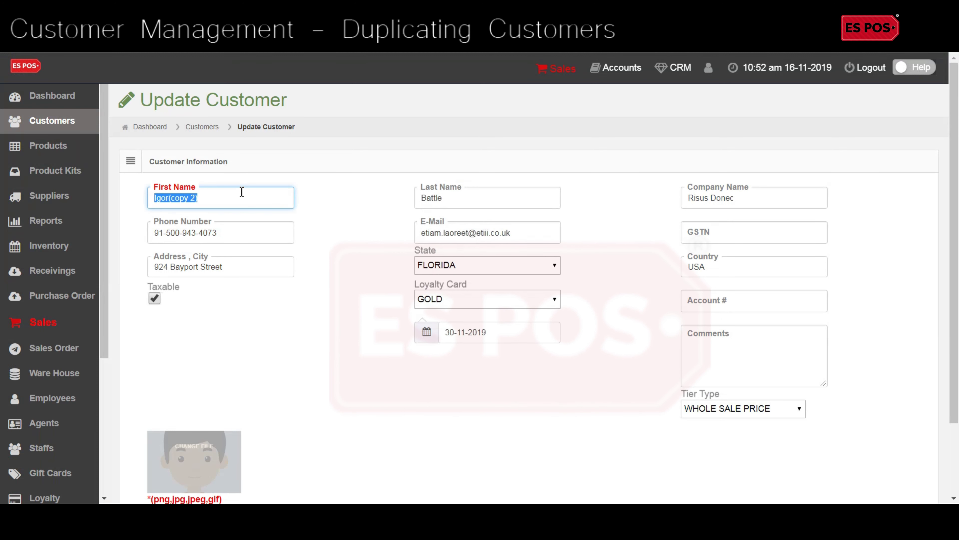
Step: Overwrite the copy's first and last name, company 'Arcu Vestibulum', phone number and e-mail
key(Tab)
key(Tab)
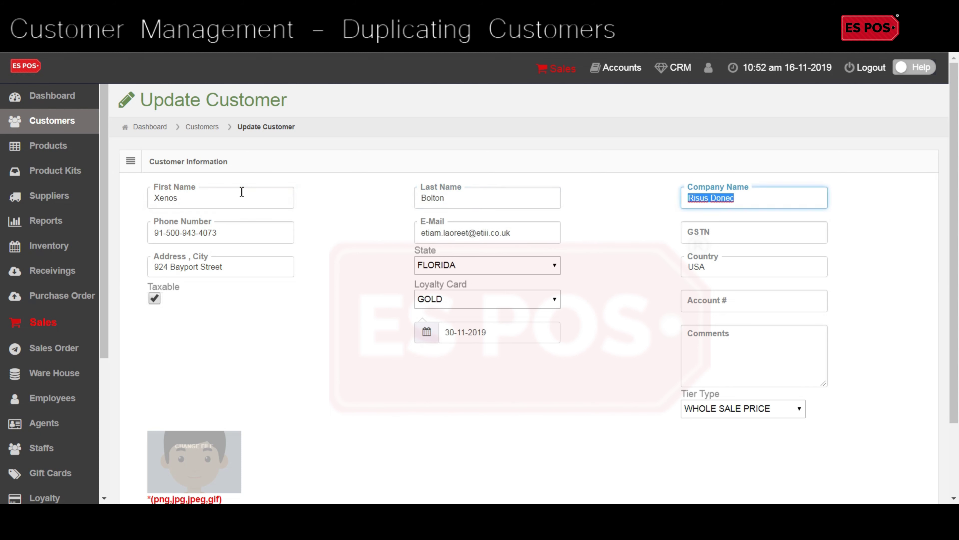
text(Arcu Vestibulum)
key(Tab)
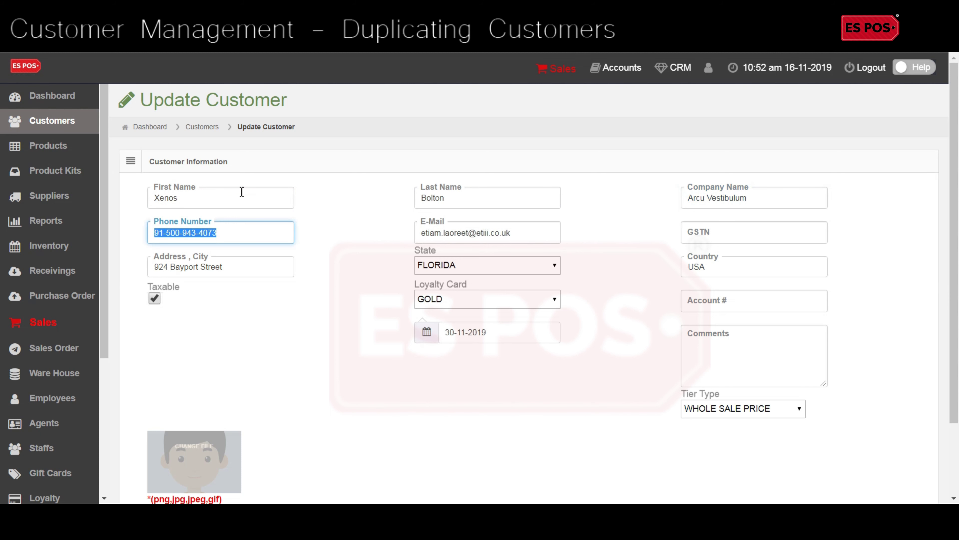
key(Tab)
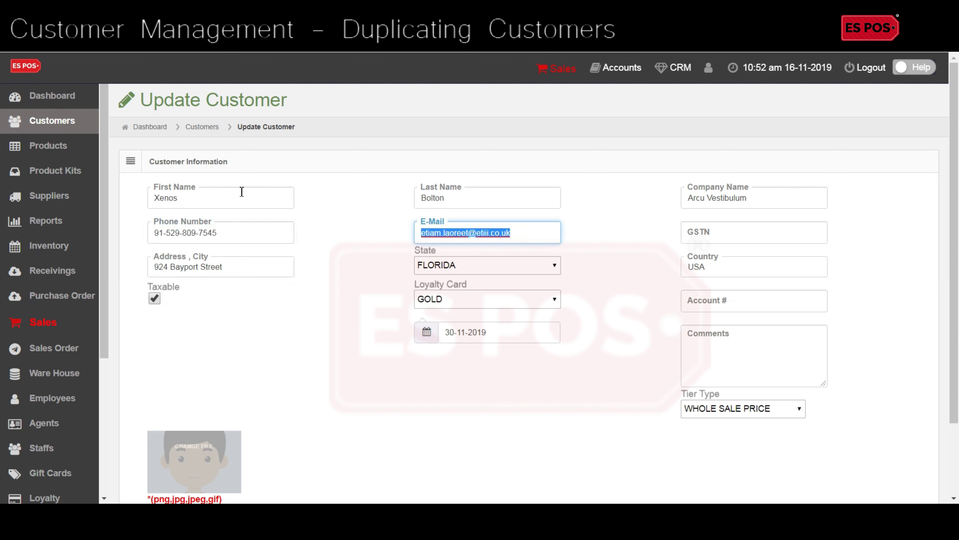
key(Tab)
key(Tab)
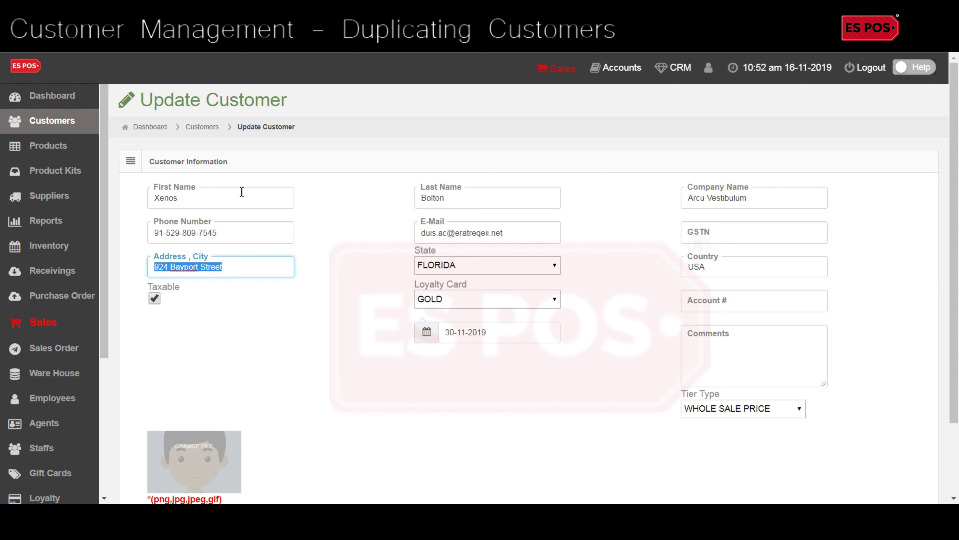
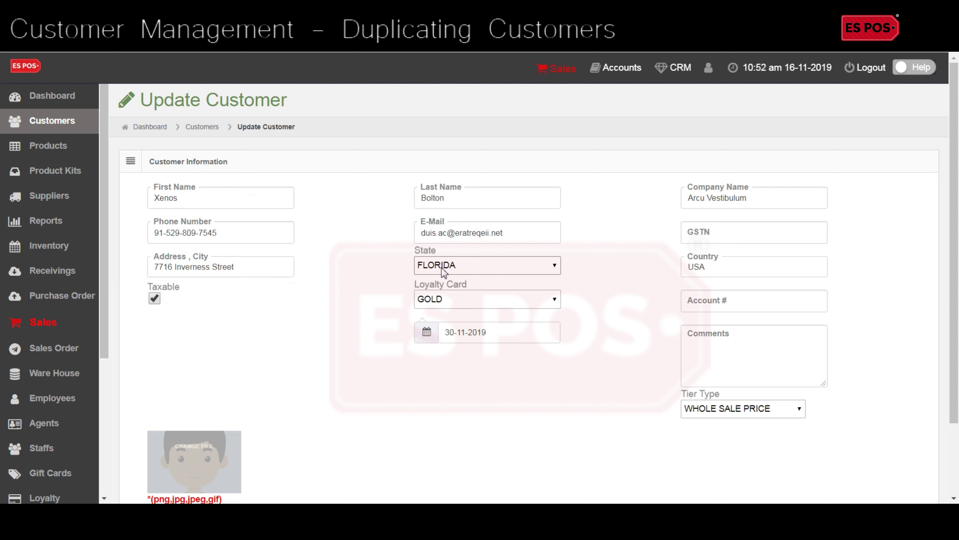
Step: Enter the copy's new street address, set state ALABAMA and a PLATINUM loyalty card
click(439, 265)
click(445, 303)
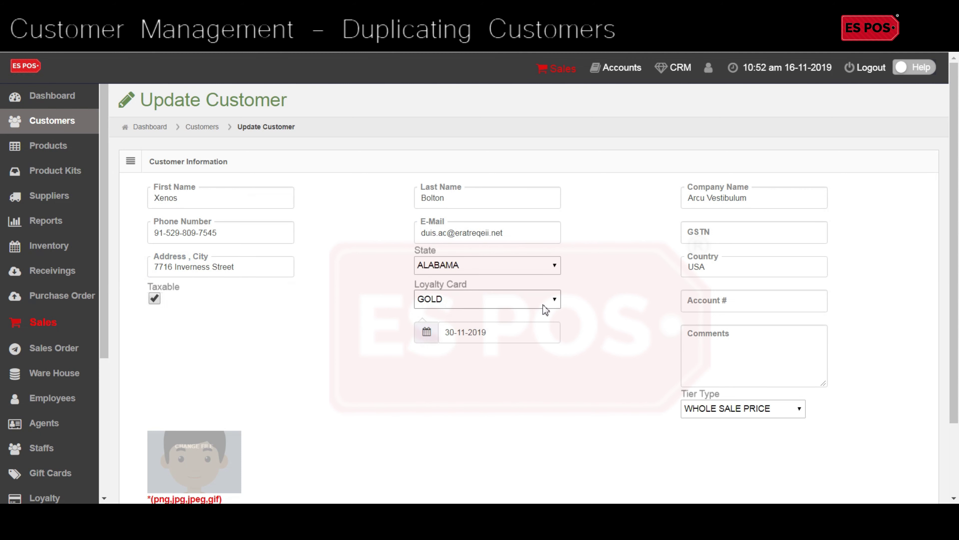
click(550, 301)
click(517, 336)
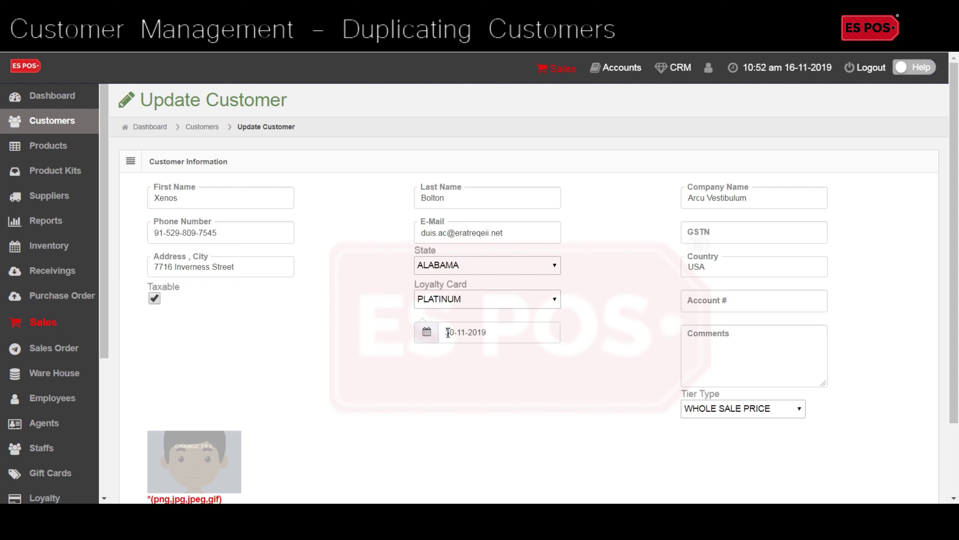
Step: Set the card date to 21-12-2019, choose RETAIL PRICE tier, and save the customer
click(435, 333)
click(534, 358)
click(534, 452)
click(701, 408)
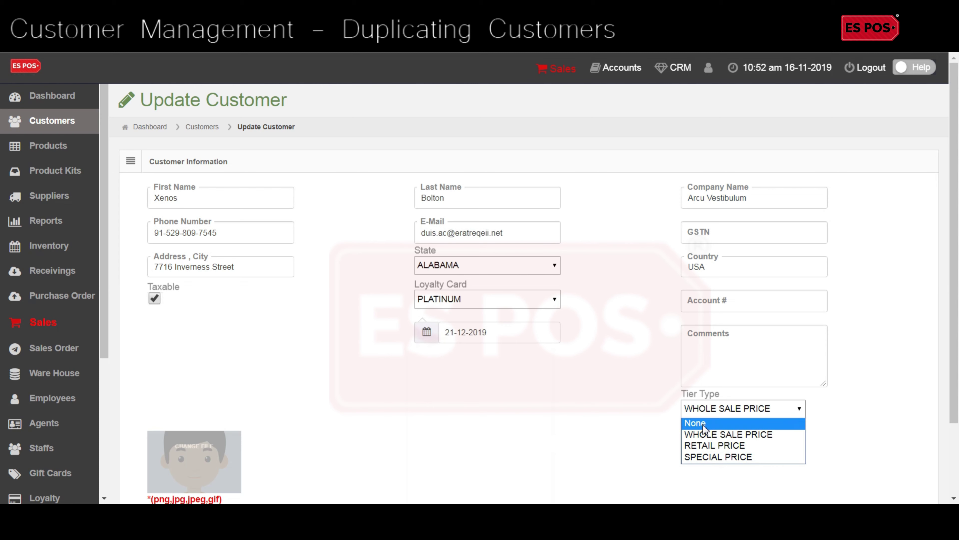
click(702, 446)
scroll(506, 431, down, 3)
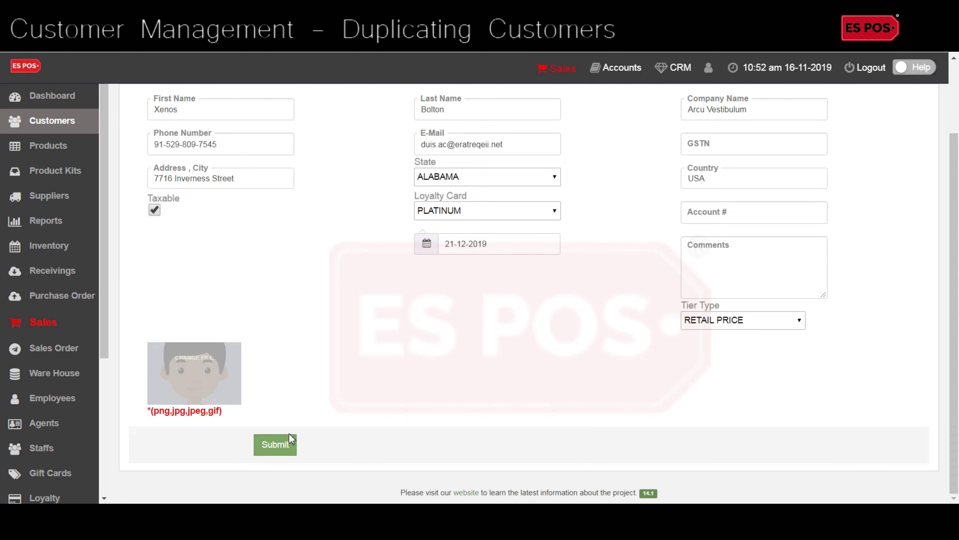
click(275, 445)
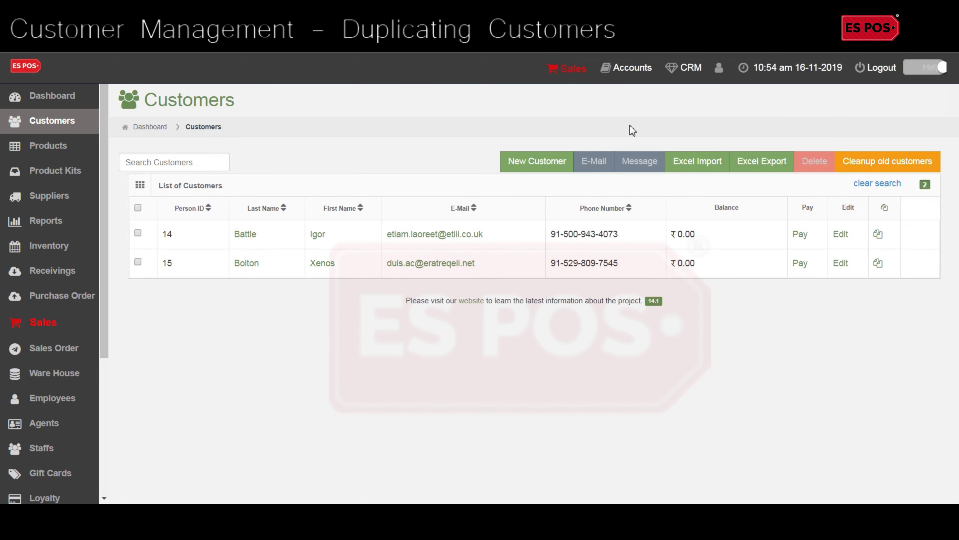
Step: Export both customers to customers_export.csv and open the downloaded file
click(138, 233)
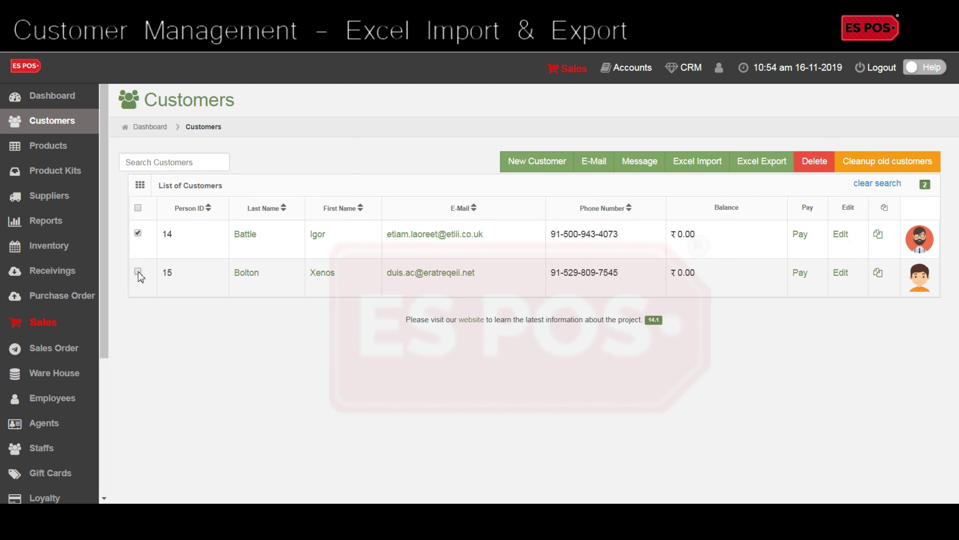
click(766, 166)
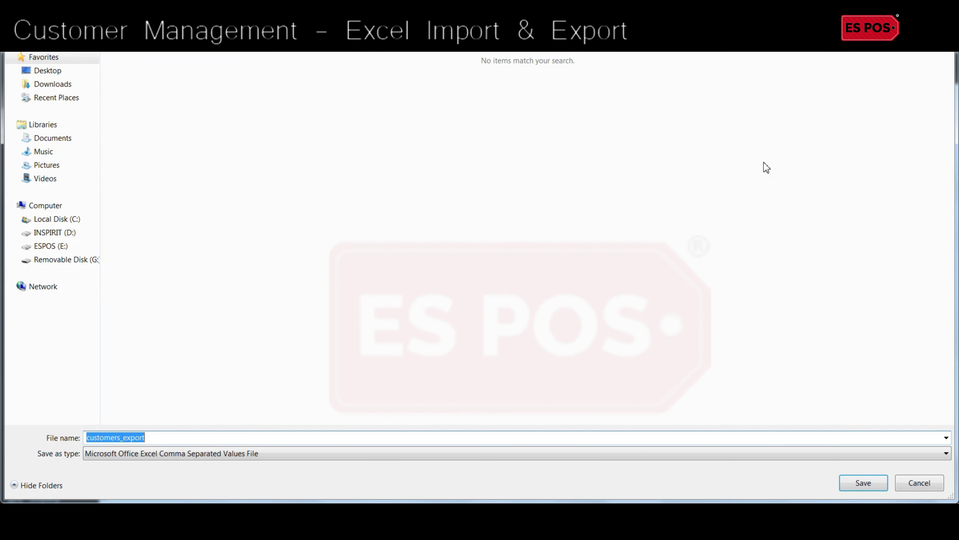
click(860, 477)
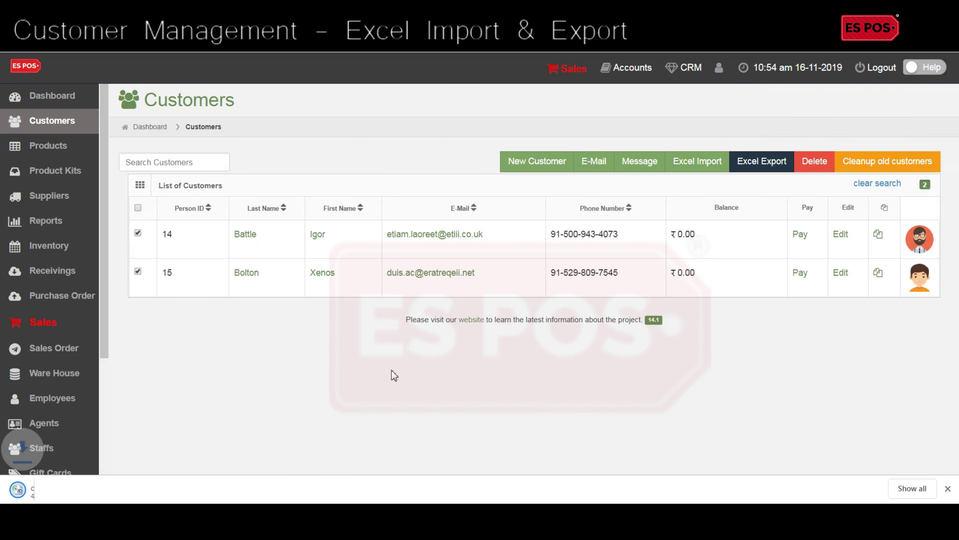
click(101, 490)
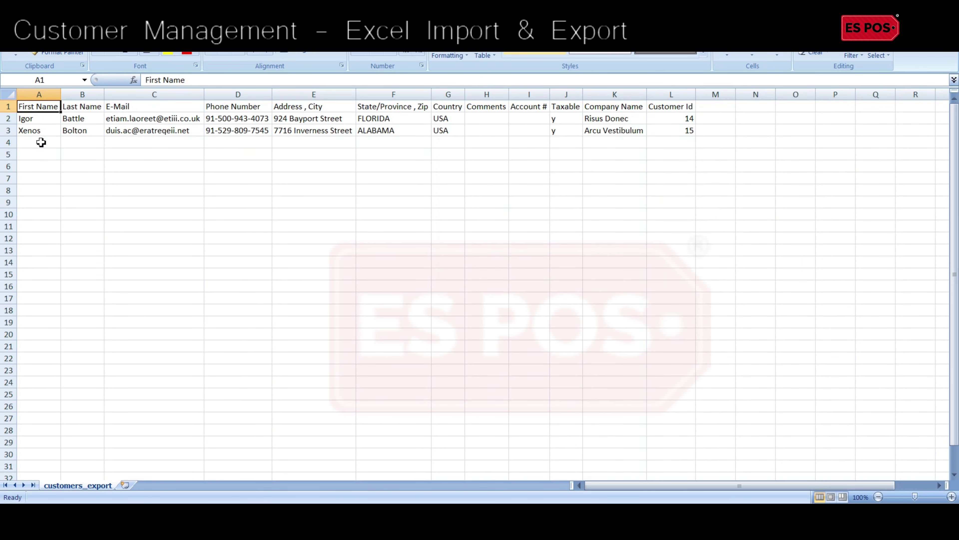
Step: In row 4, enter a new customer's first name, last name, e-mail and phone, widening column C
click(41, 142)
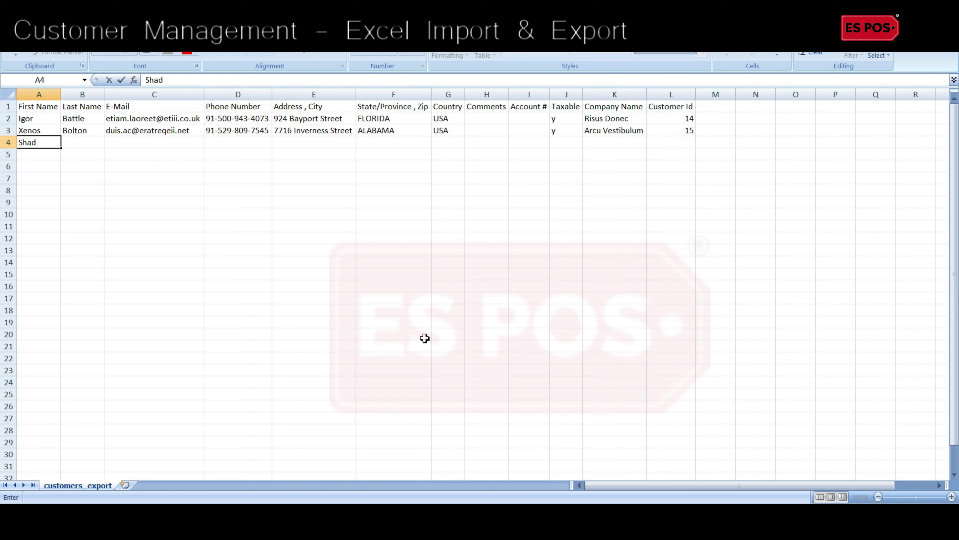
key(Tab)
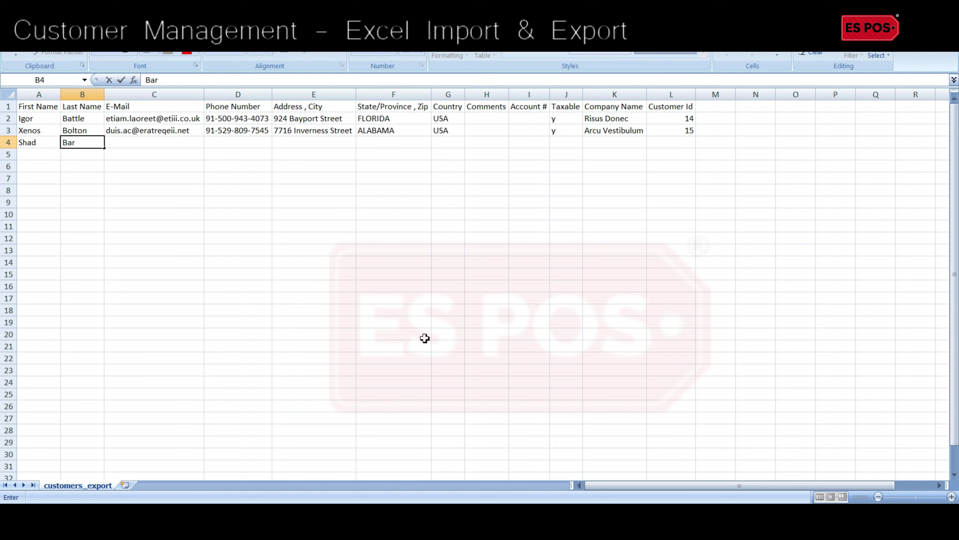
key(Tab)
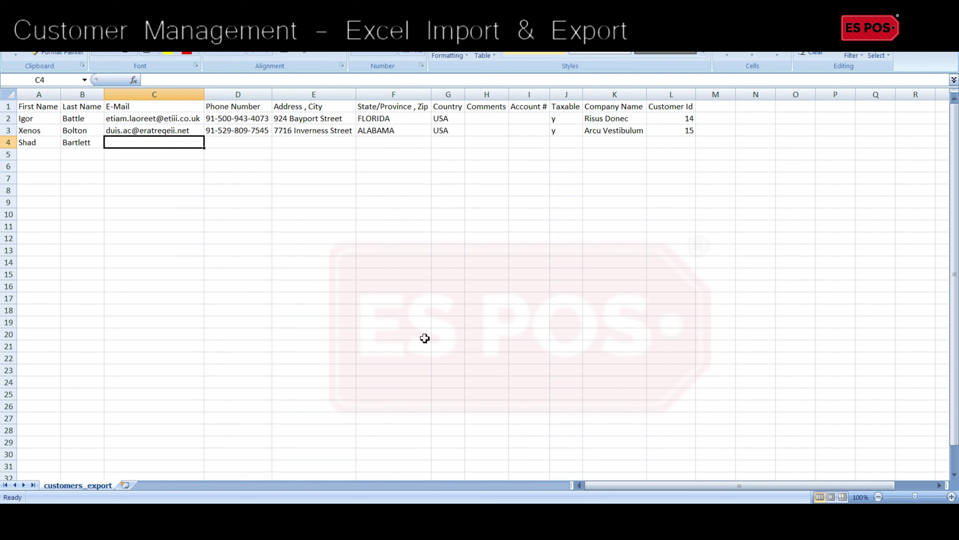
key(Tab)
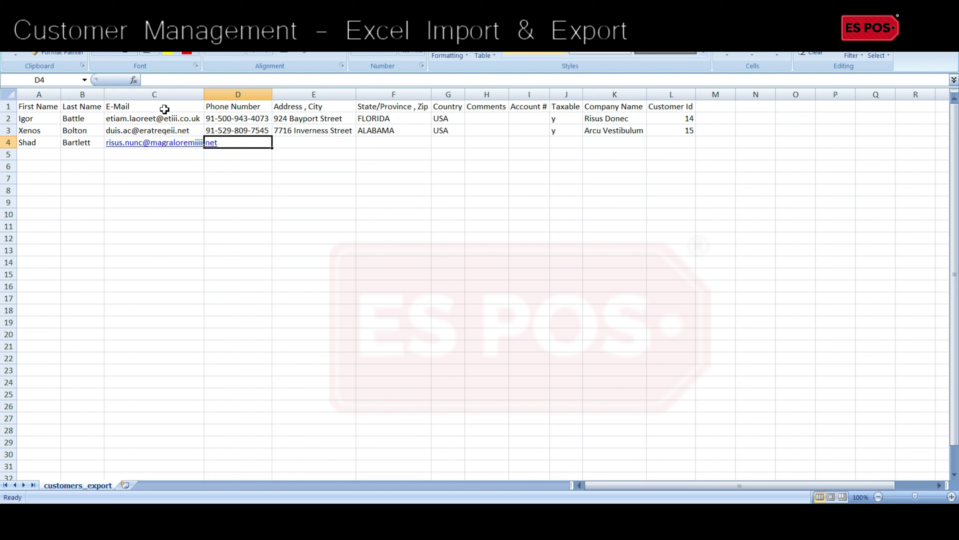
double_click(204, 94)
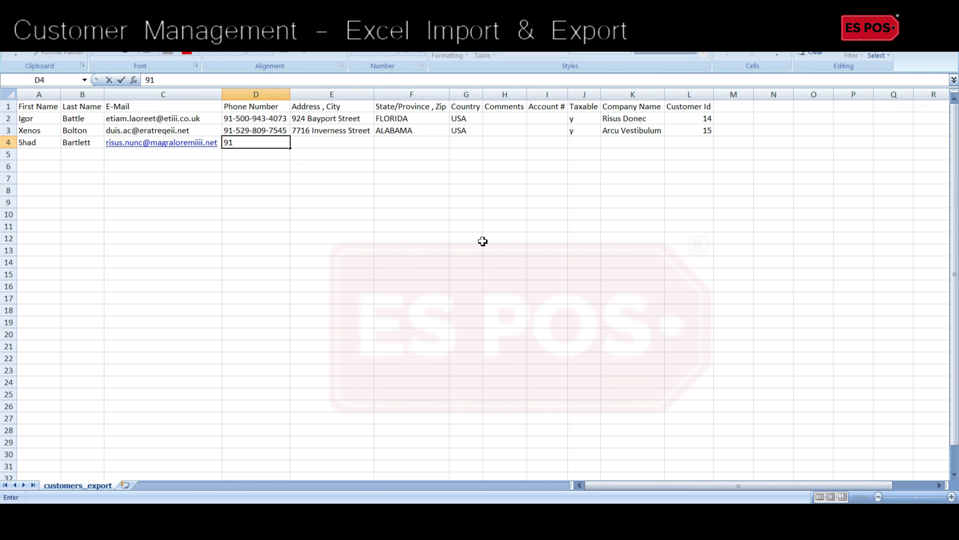
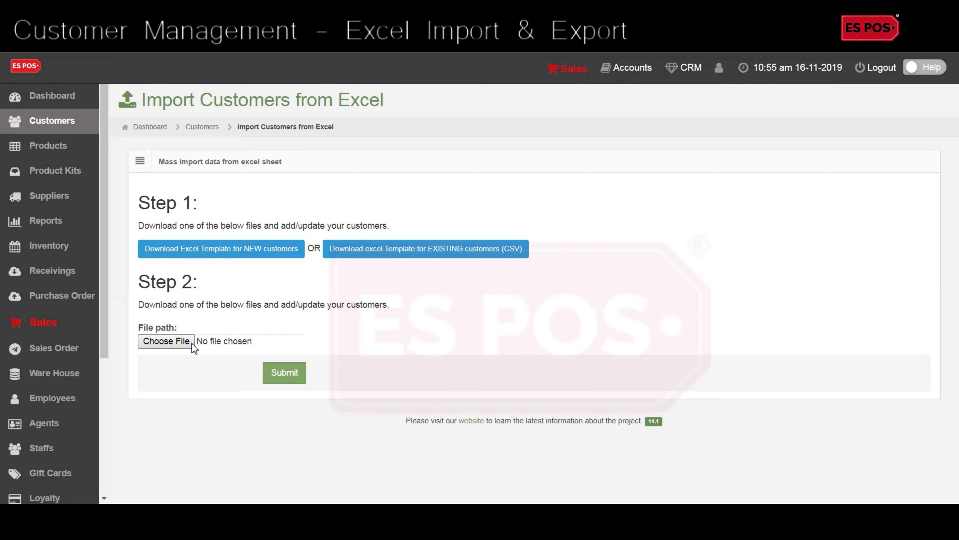
Step: Import customers_export.csv, then sort the Customers list by Person ID
click(192, 343)
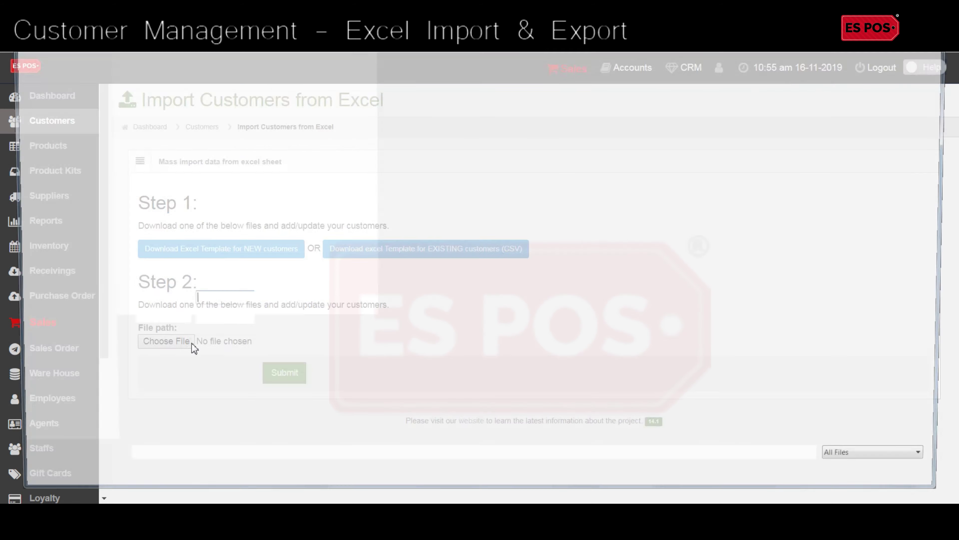
double_click(145, 93)
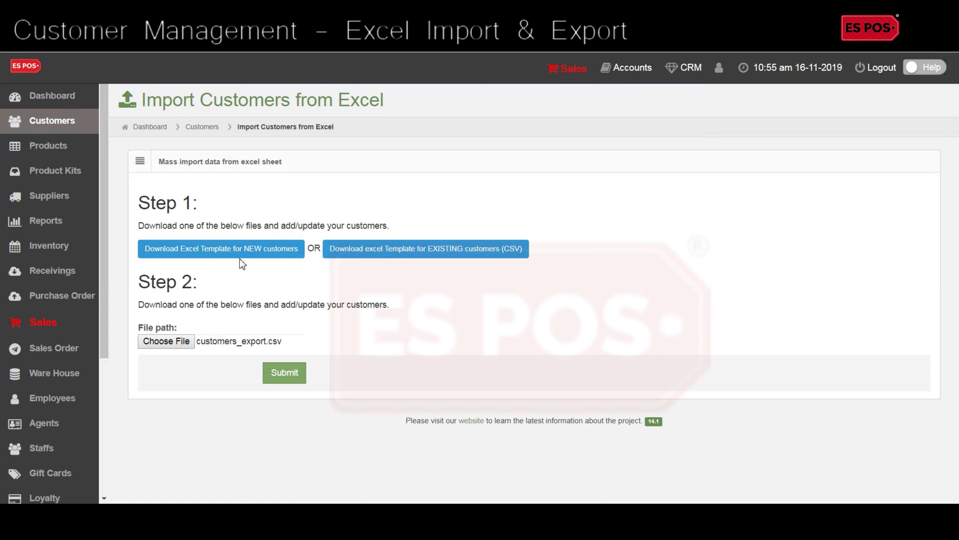
click(280, 374)
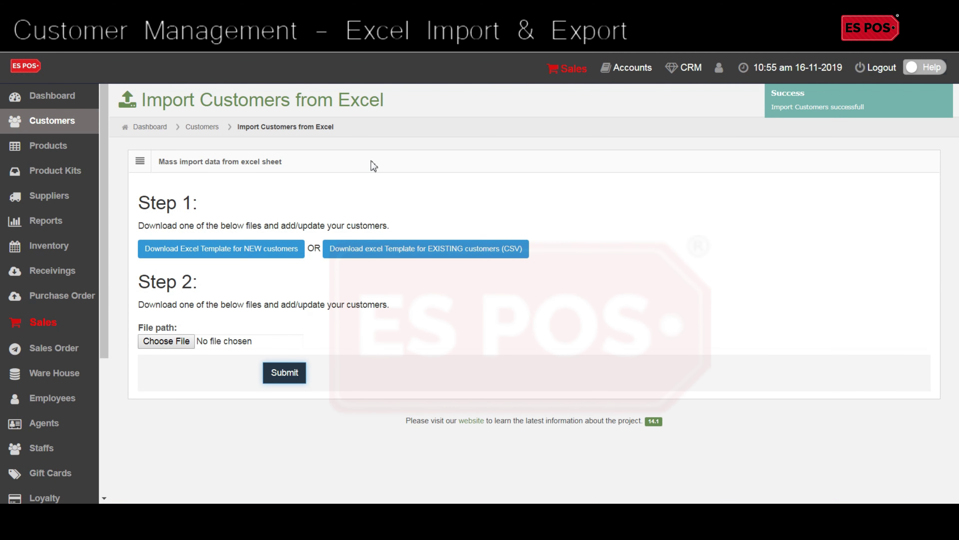
click(92, 123)
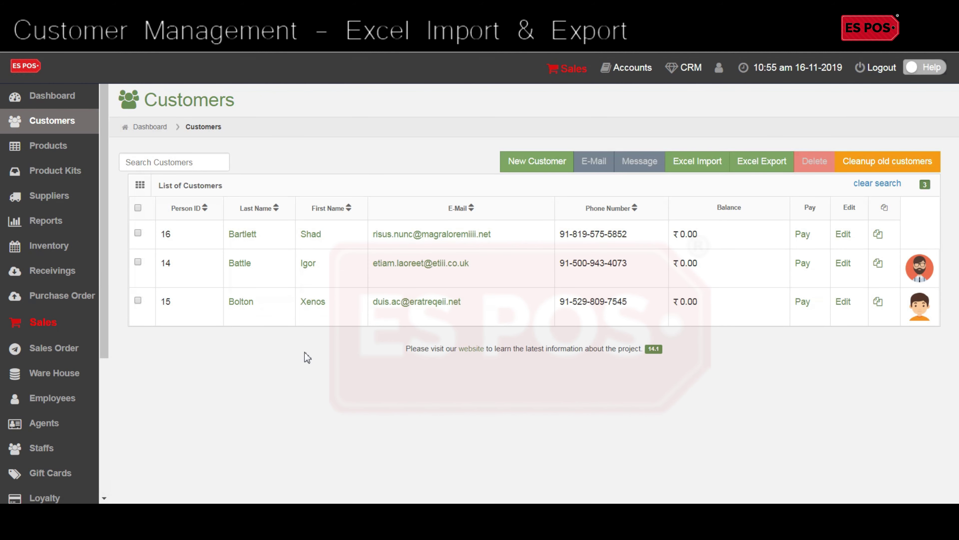
click(203, 208)
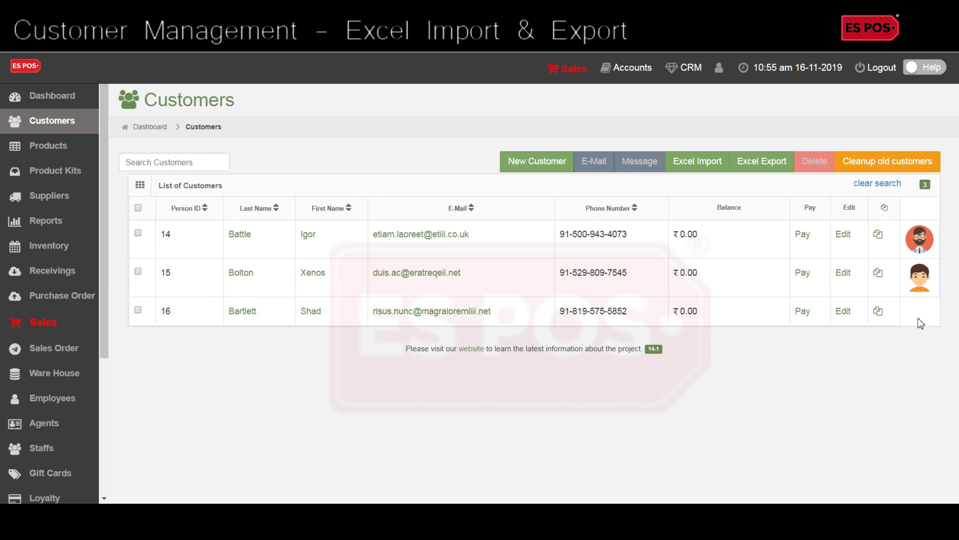
Step: Open imported customer 16 for editing and attach icon3 as its picture
click(846, 312)
click(220, 382)
click(346, 92)
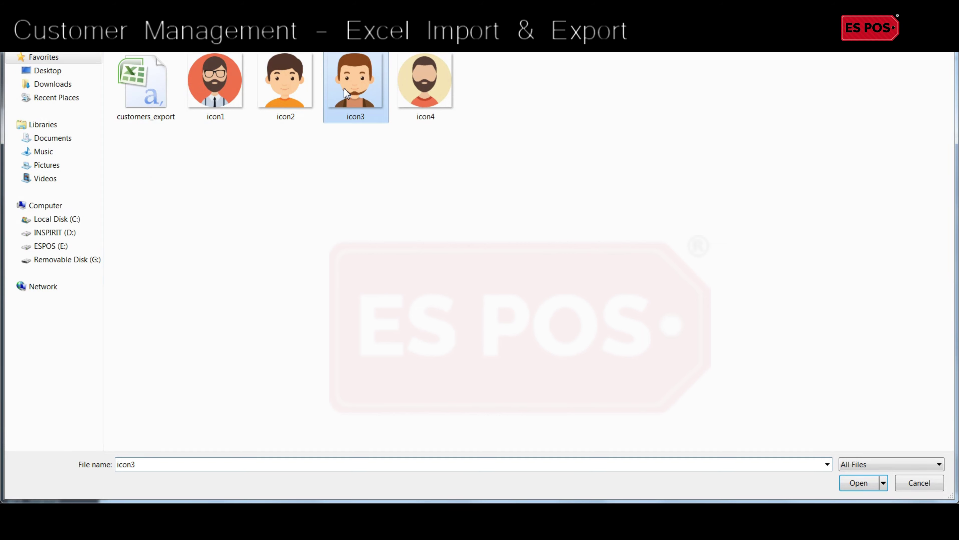
double_click(346, 93)
scroll(490, 398, up, 3)
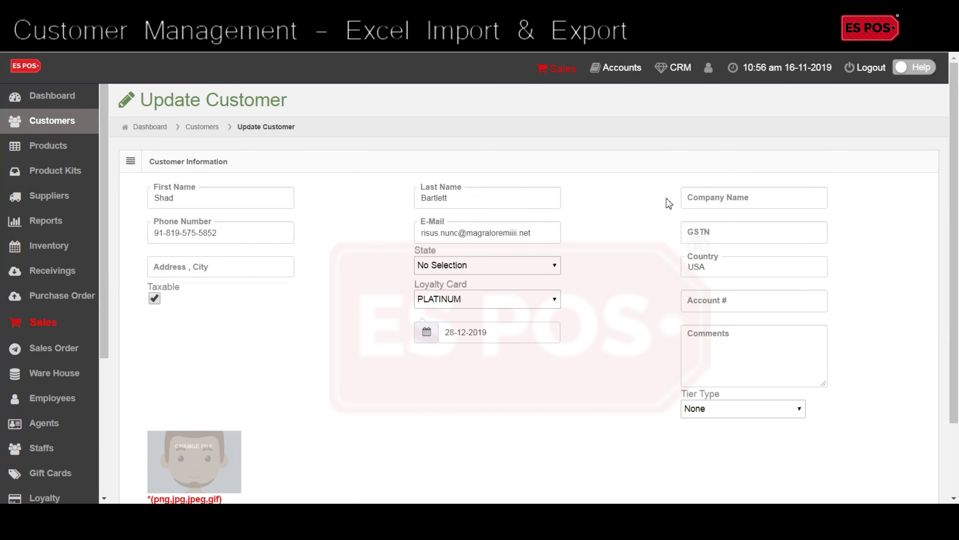
Step: Set company 'Ac Libero LLP', fill in the street address, and choose state GEORGIA
click(717, 196)
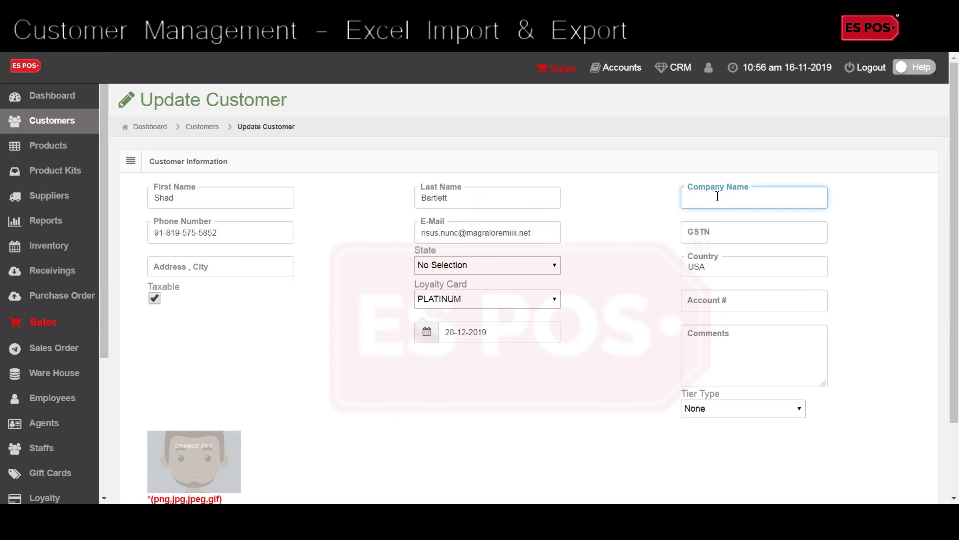
text(Ac Libero LLP)
click(274, 265)
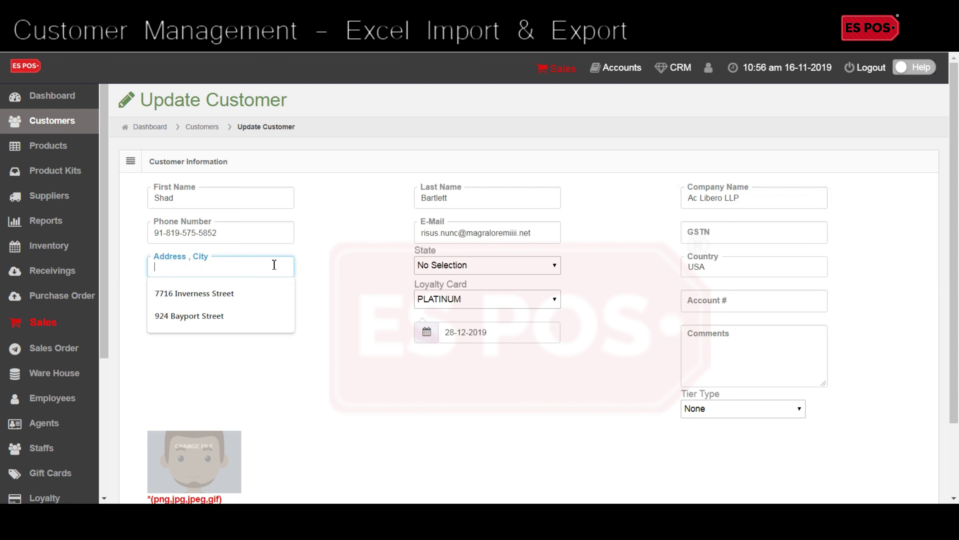
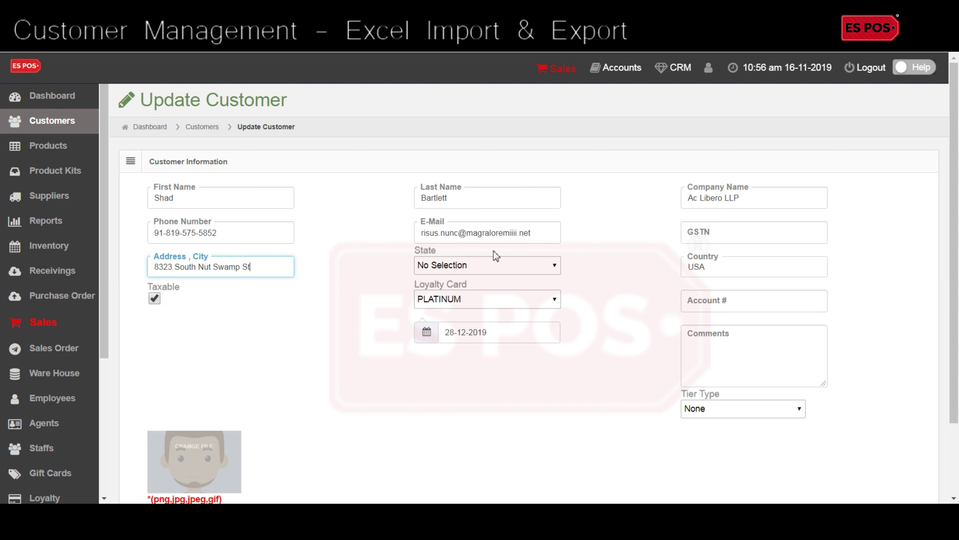
click(495, 267)
click(467, 329)
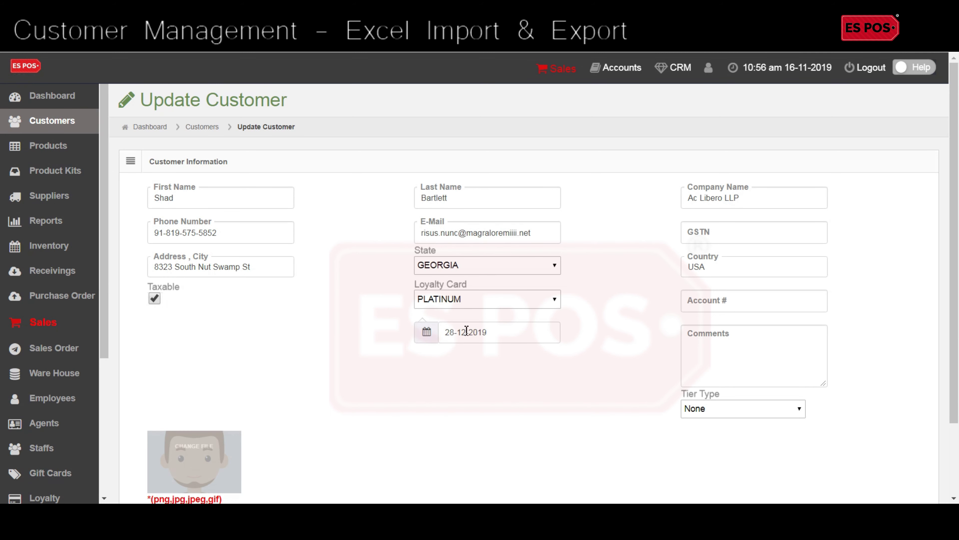
Step: Give a SILVER card dated 28-12-2019 and SPECIAL PRICE tier, then save
click(504, 297)
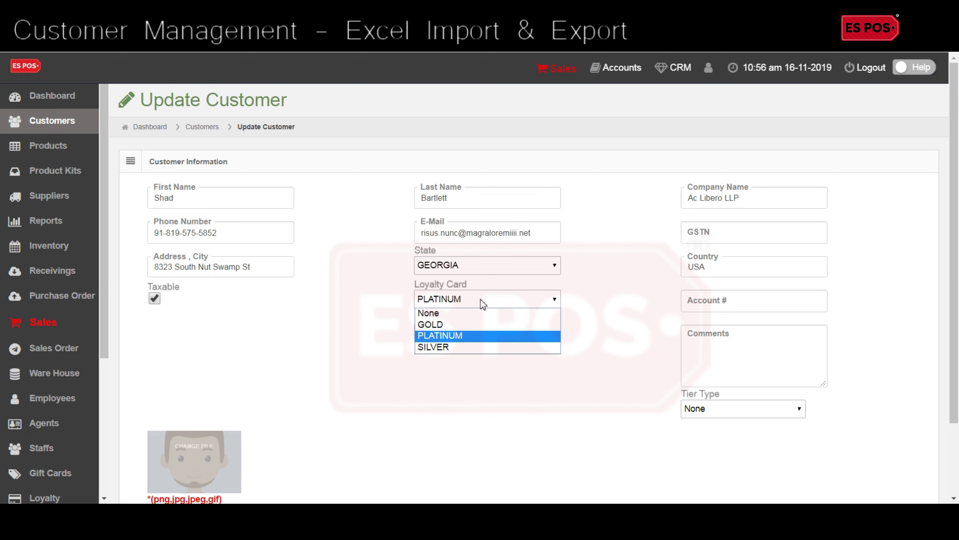
click(463, 350)
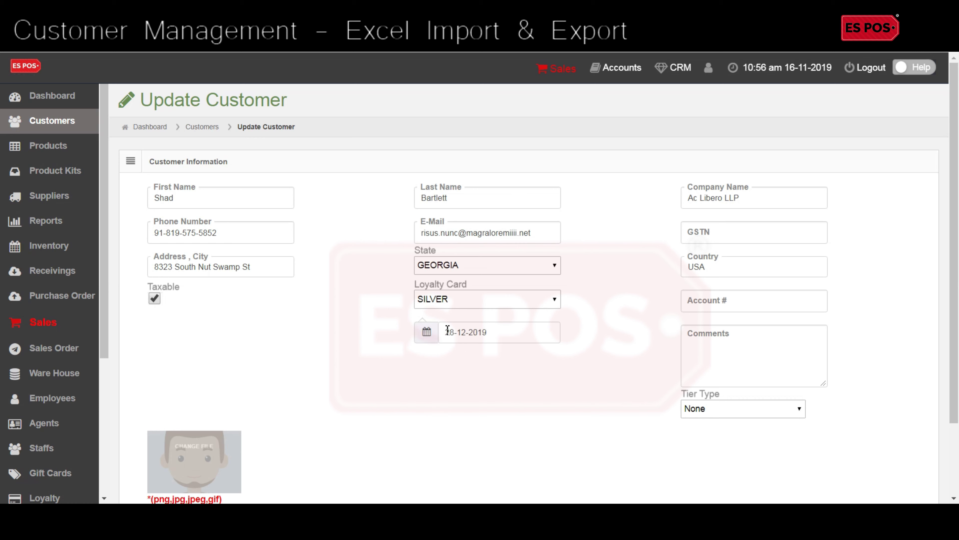
click(448, 330)
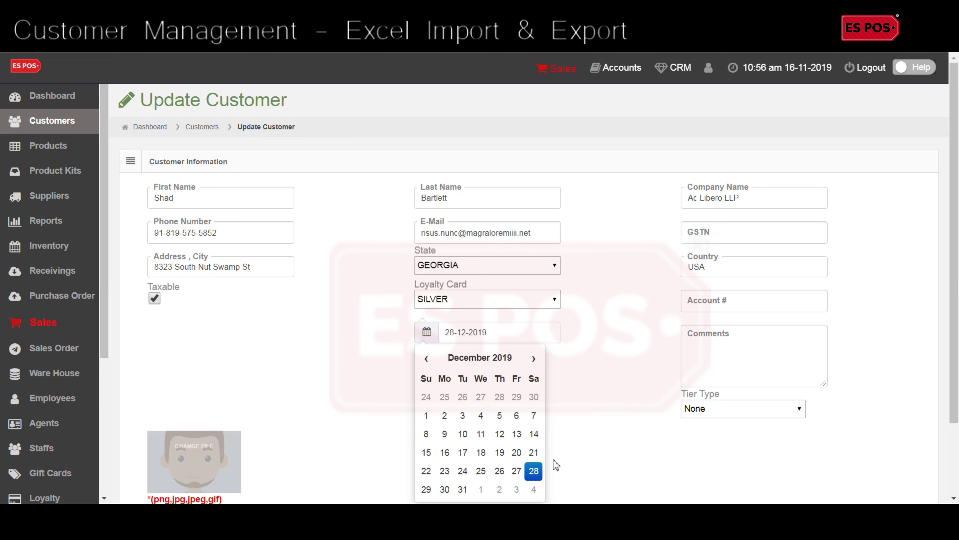
click(615, 445)
click(741, 412)
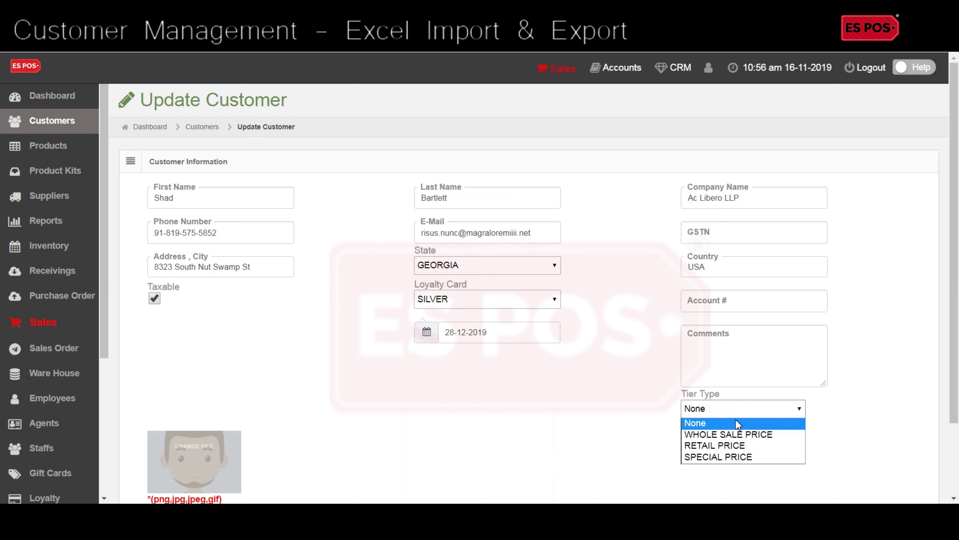
click(732, 457)
scroll(502, 430, down, 3)
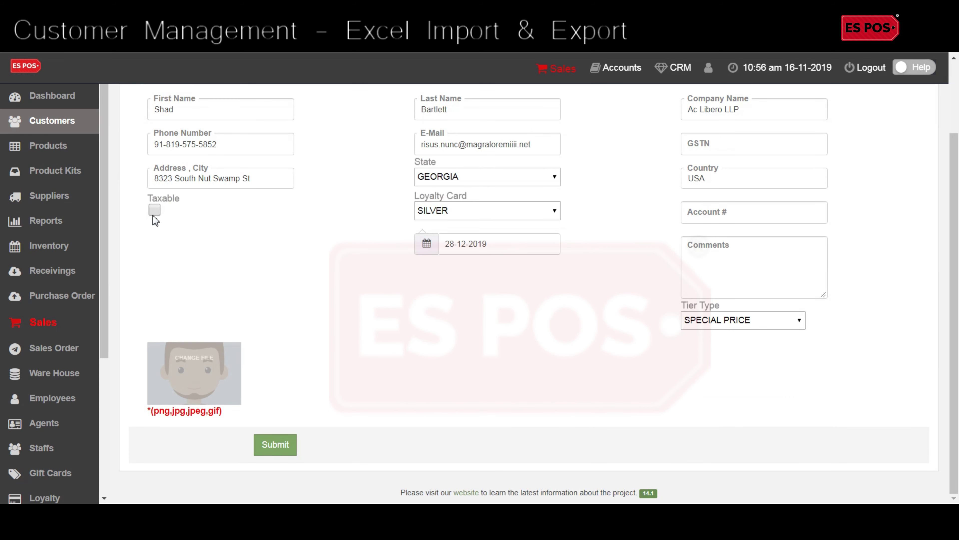
click(264, 442)
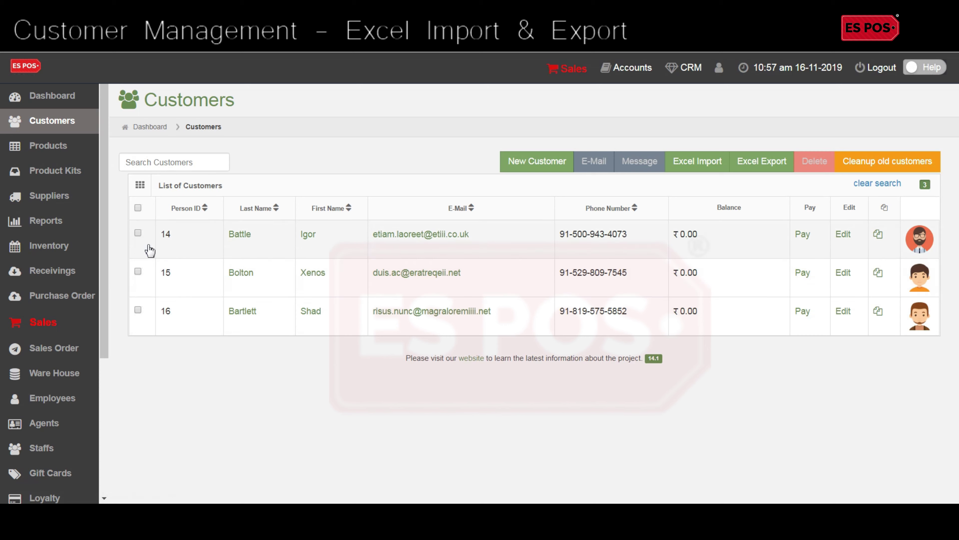
Step: From Excel Import, save the NEW customers template as import_customers.csv and open it in Excel
click(699, 164)
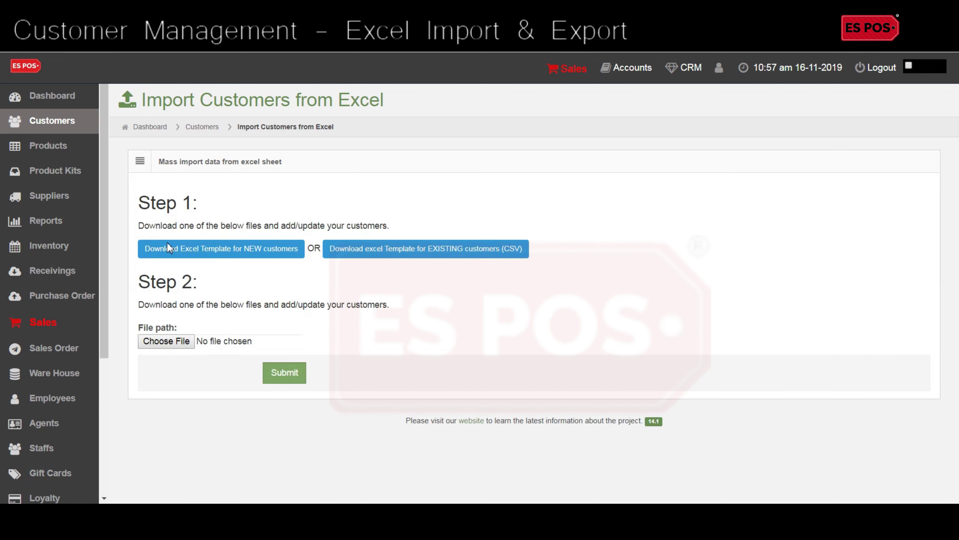
click(257, 253)
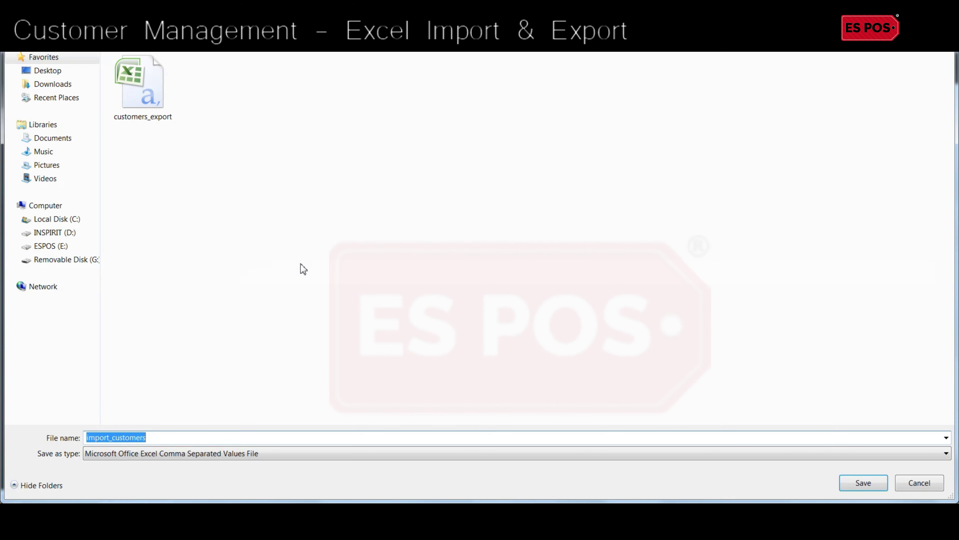
click(863, 485)
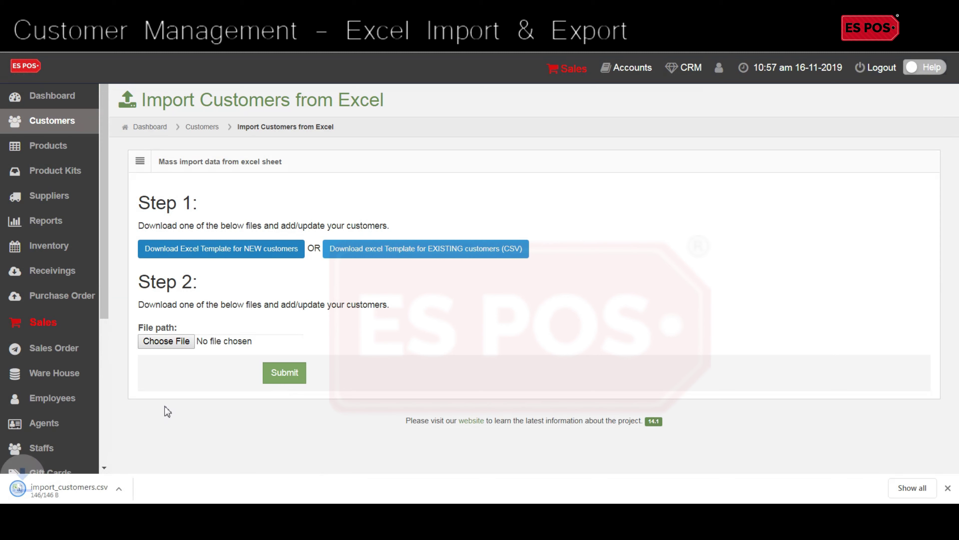
click(63, 488)
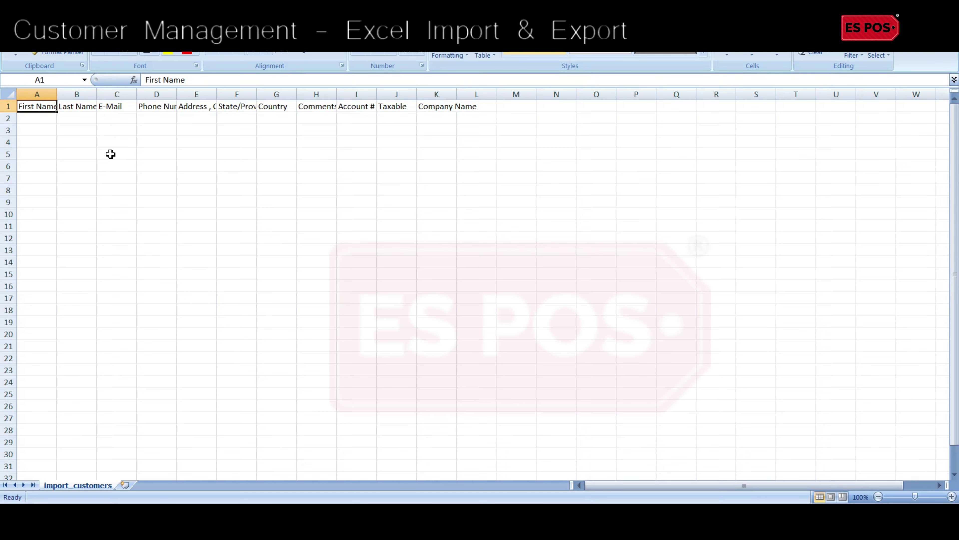
Step: Enter the customer's first and last name in A2 and B2, widening columns A and B
click(54, 121)
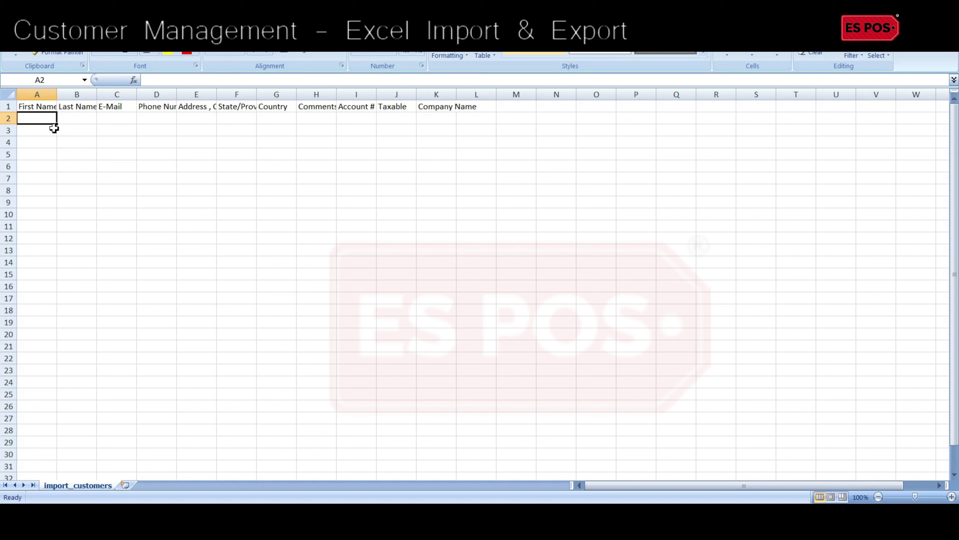
text(Cody)
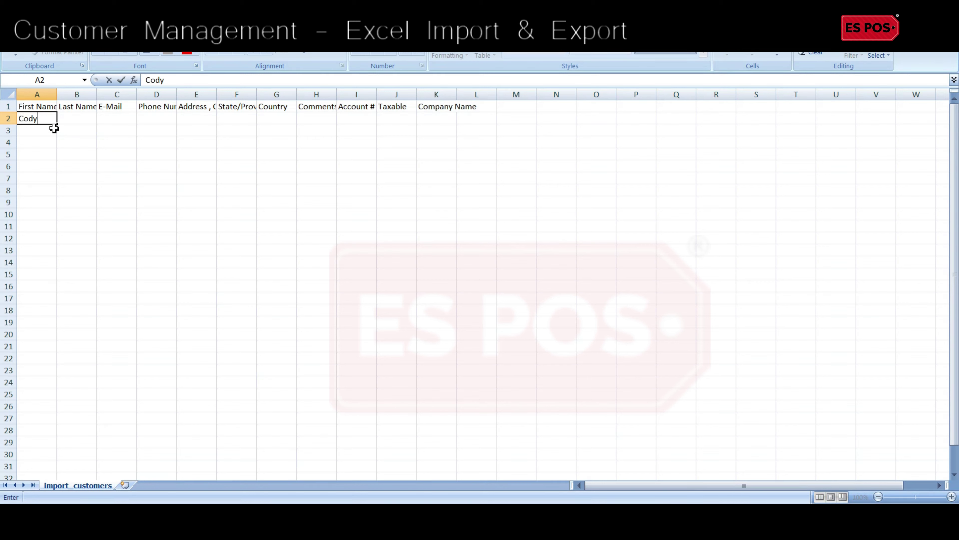
key(Tab)
text(Wa)
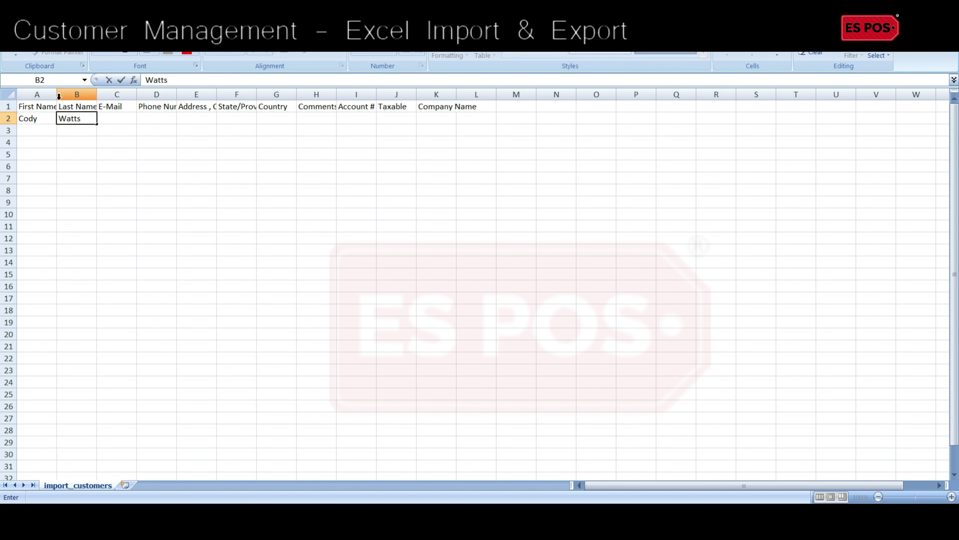
key(Tab)
drag(57, 96, 61, 96)
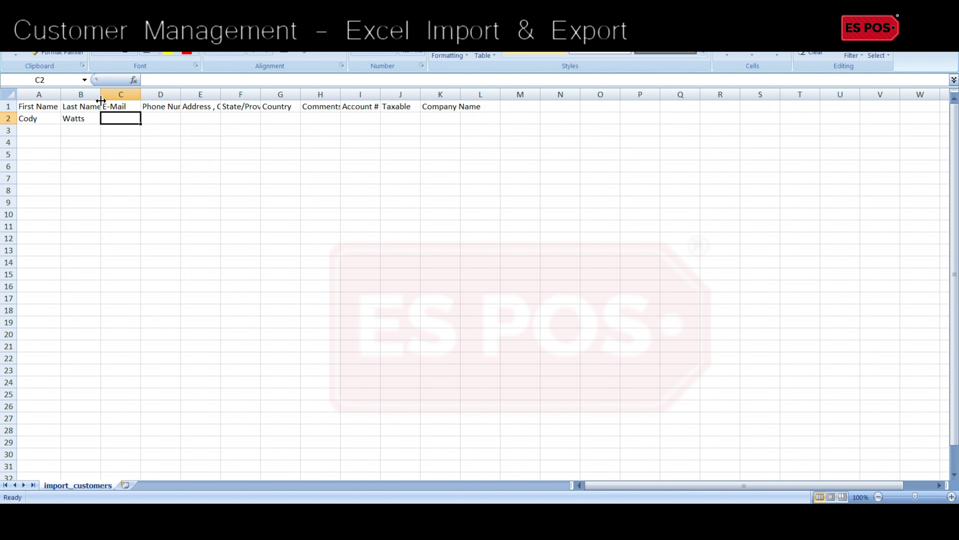
double_click(101, 100)
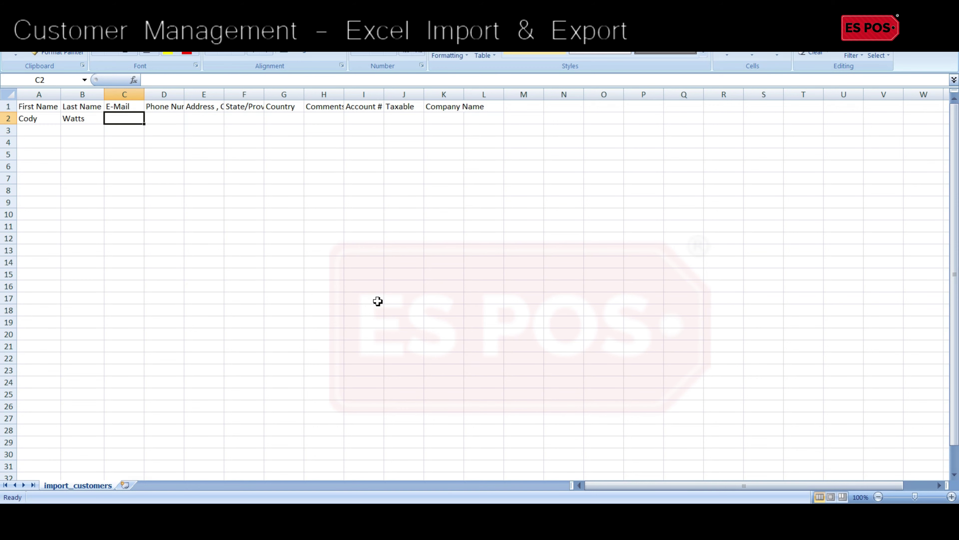
Step: Fill in the customer's e-mail and phone number, autofitting columns C and D
key(Tab)
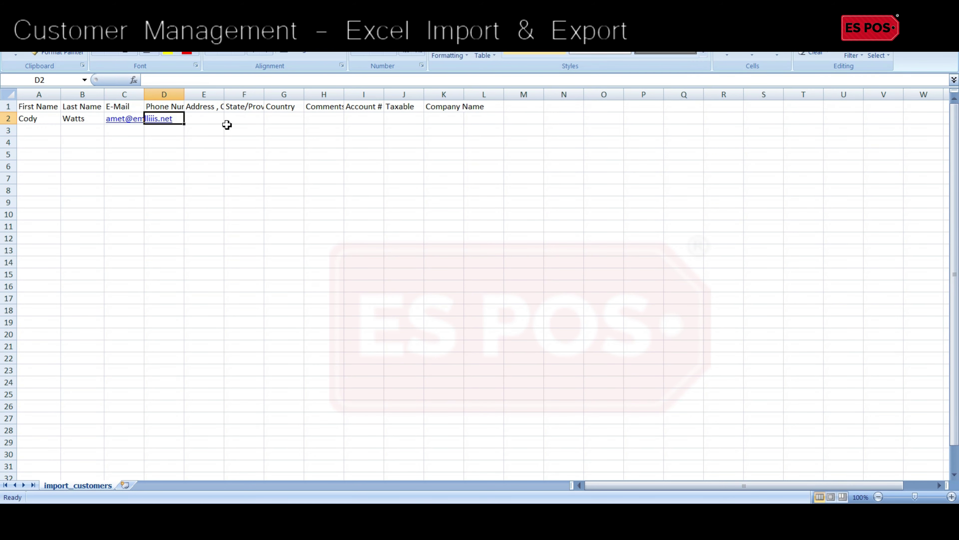
double_click(143, 97)
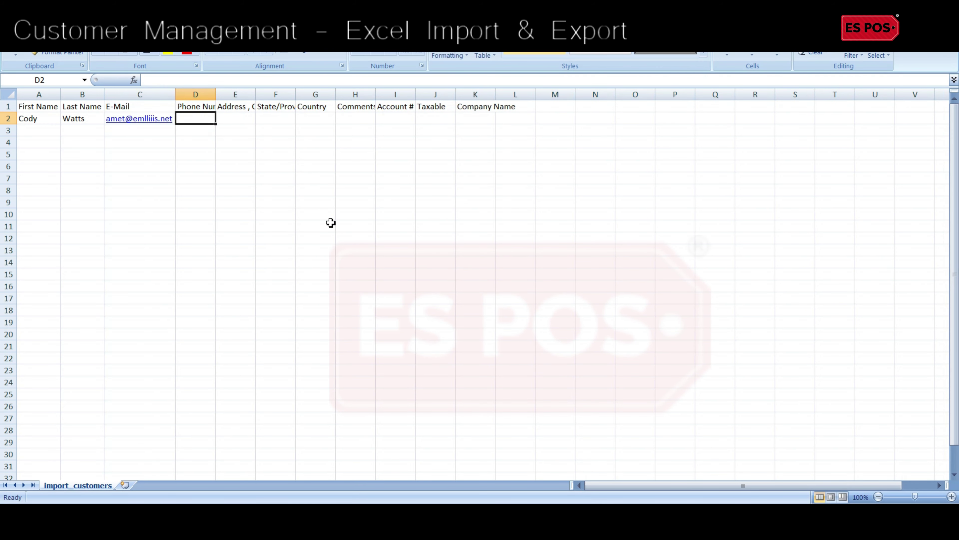
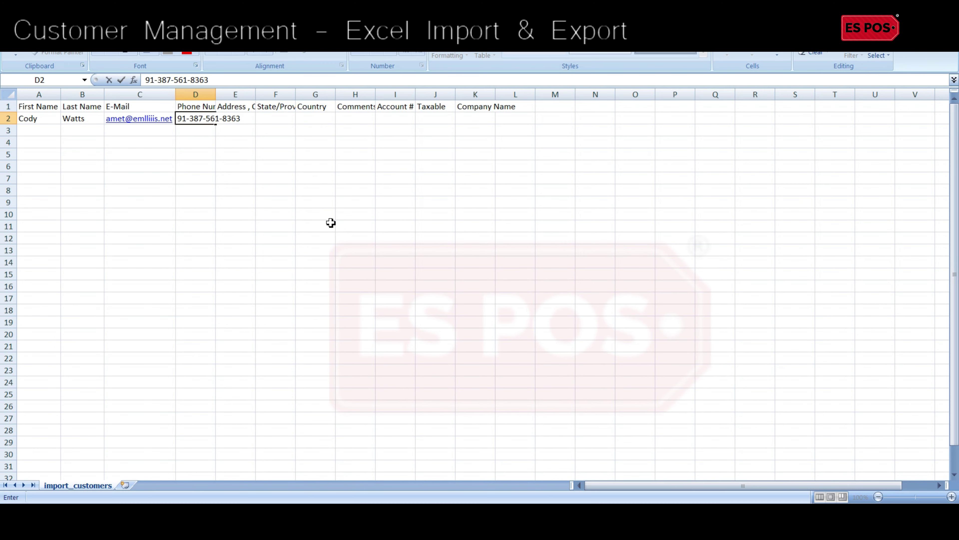
key(Tab)
double_click(216, 94)
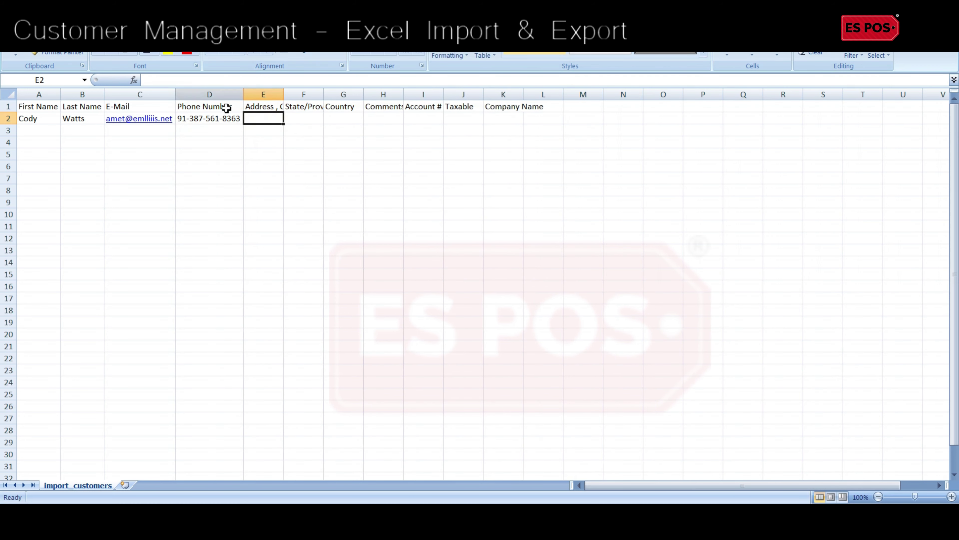
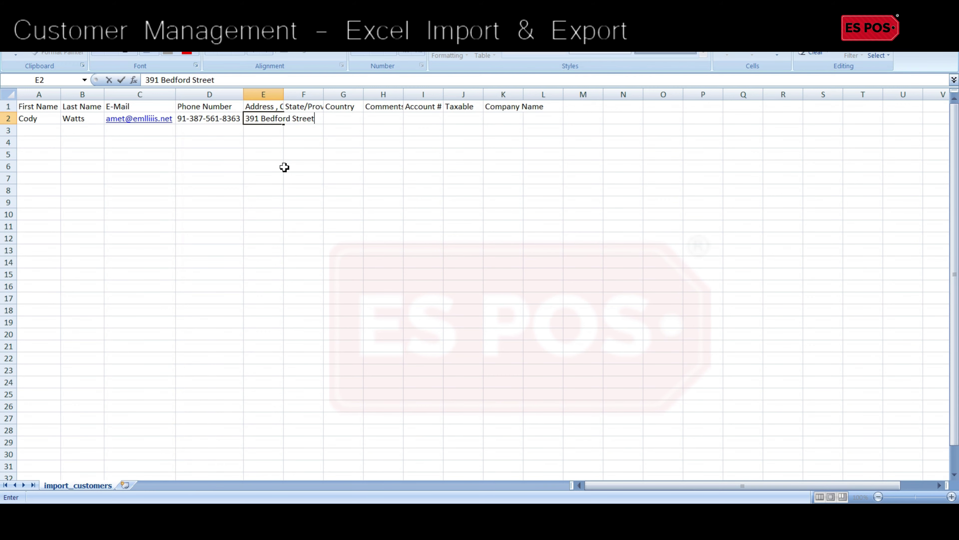
Step: Add the customer's street address and set Country G2 to USA, autofitting columns E–G
key(Tab)
double_click(284, 94)
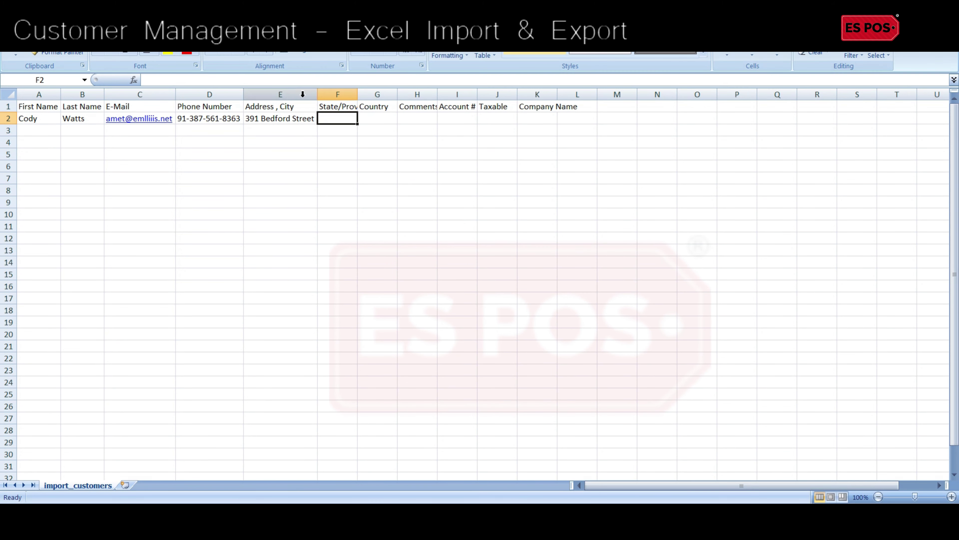
double_click(358, 95)
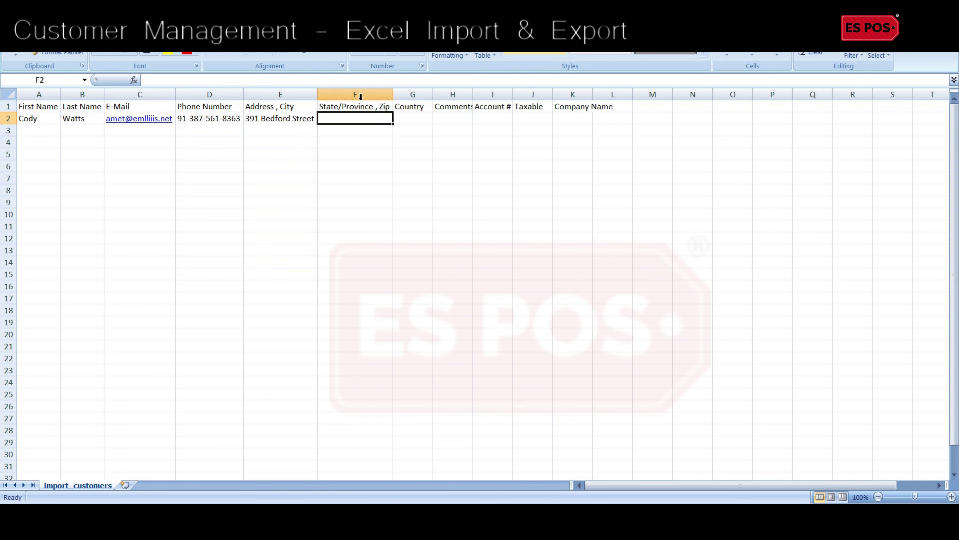
double_click(435, 94)
click(414, 117)
text(USA)
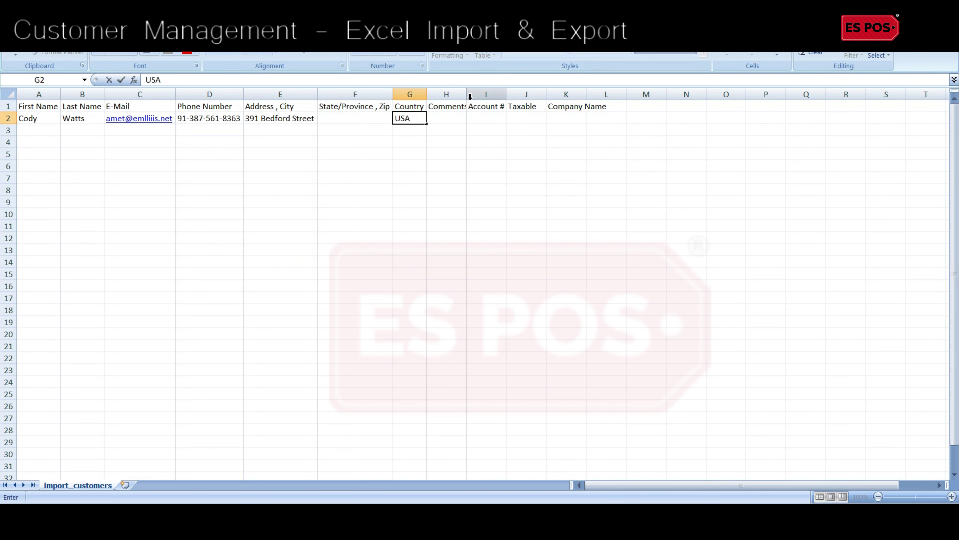
key(Tab)
Step: Autofit columns H–K and save the sheet, keeping CSV format
double_click(469, 94)
double_click(513, 97)
drag(551, 95, 545, 96)
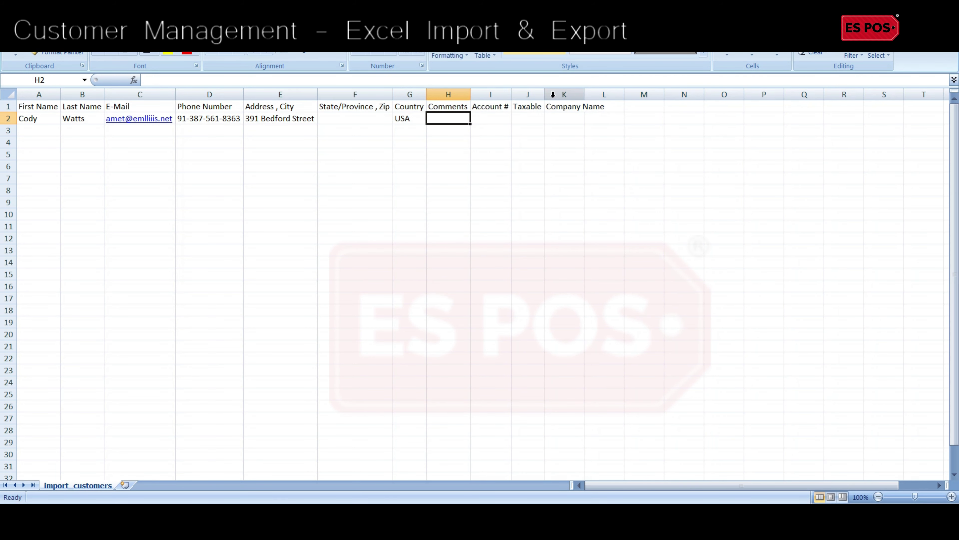
double_click(584, 94)
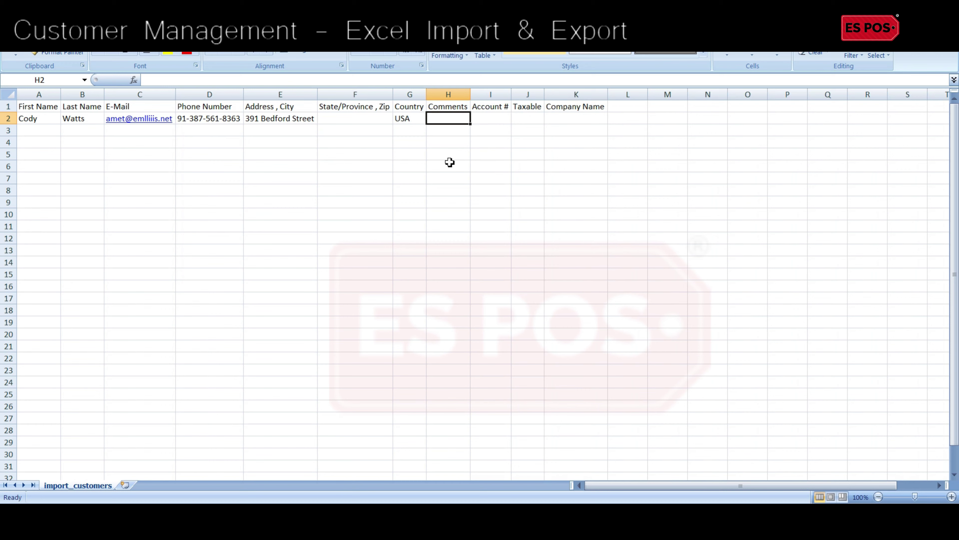
key(ctrl+s)
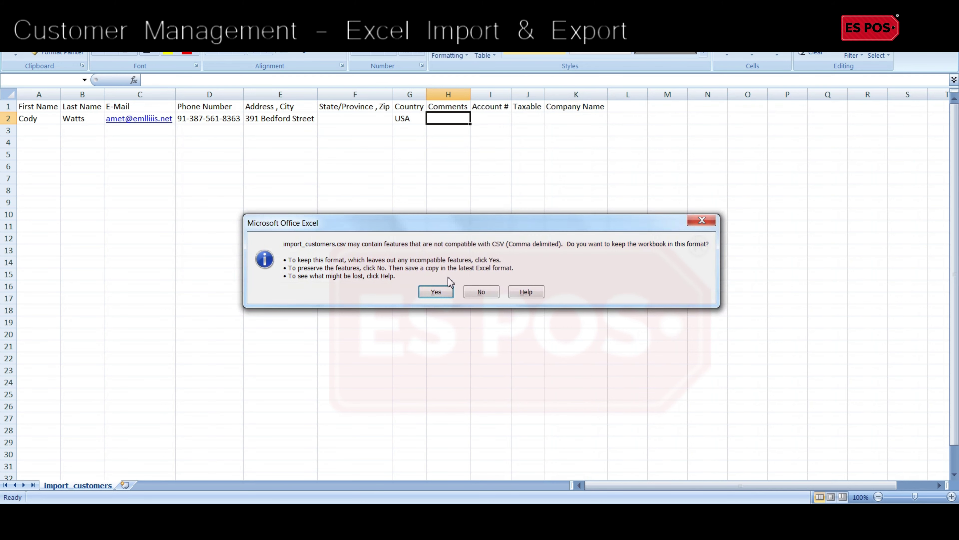
click(448, 293)
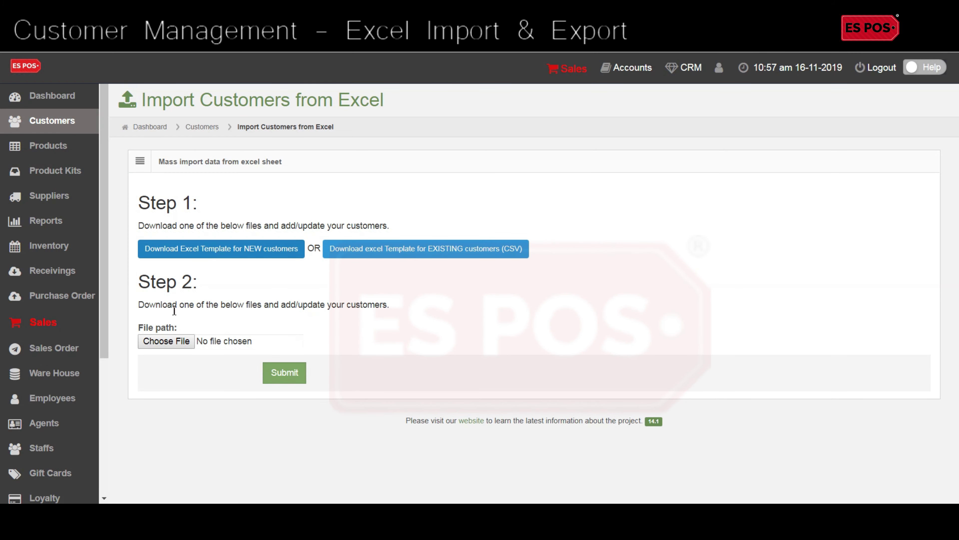
Step: Import import_customers.csv and return to the Customers list, now showing four customers
click(172, 341)
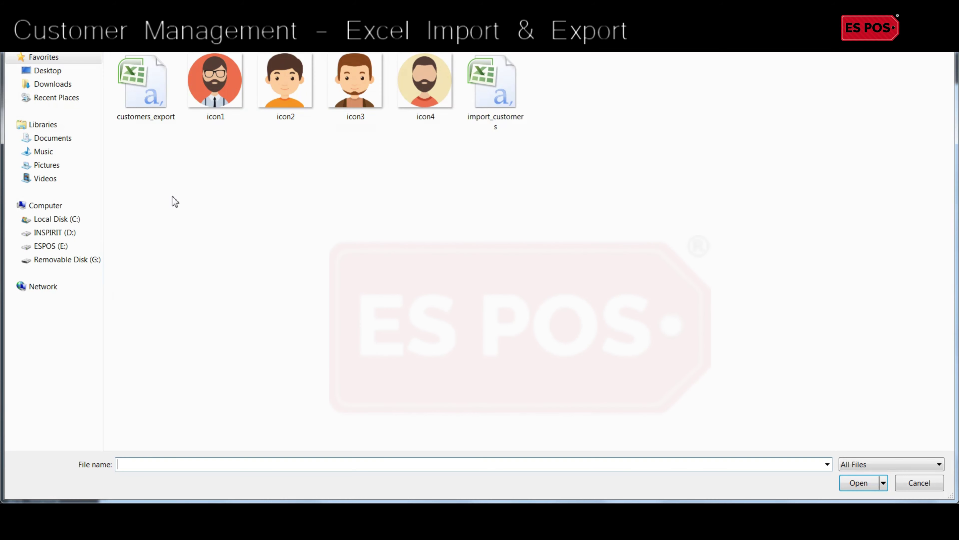
double_click(500, 102)
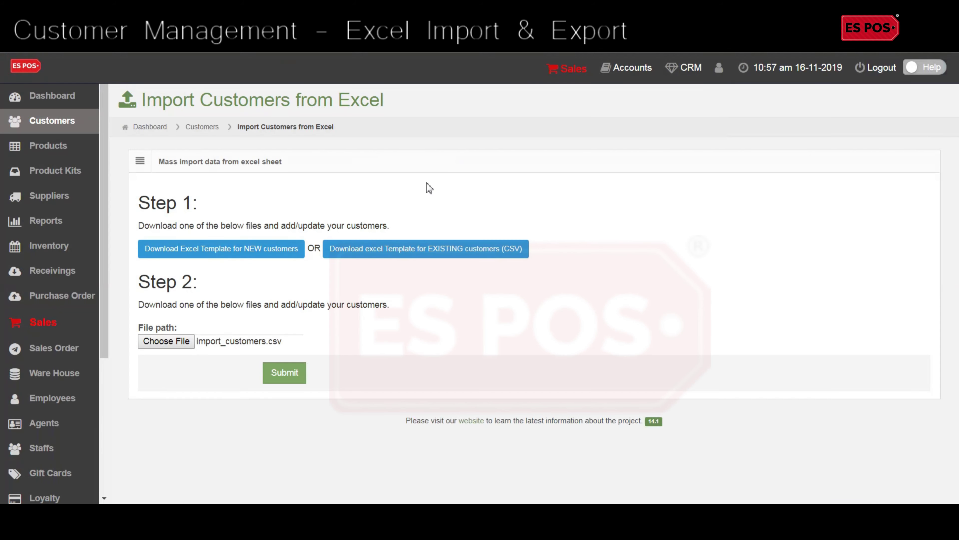
click(293, 372)
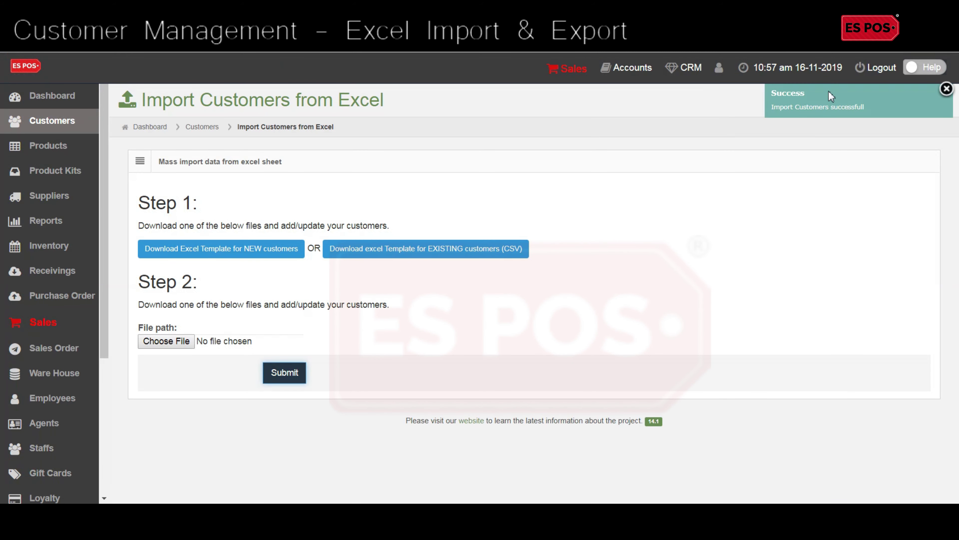
click(87, 120)
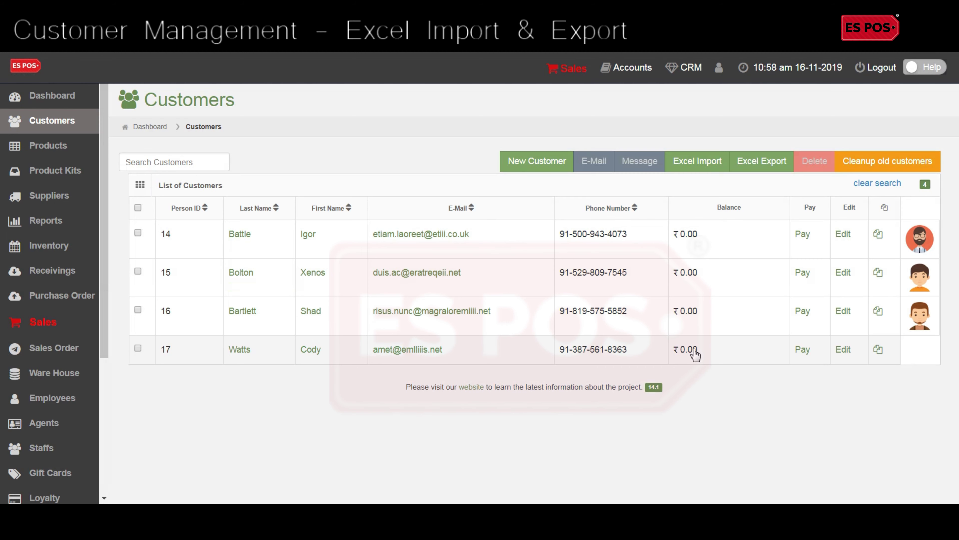
Step: Edit the last customer: icon4 photo, state TEXAS, WHOLE SALE PRICE tier, company Morbi Sit Amet Corp
click(851, 352)
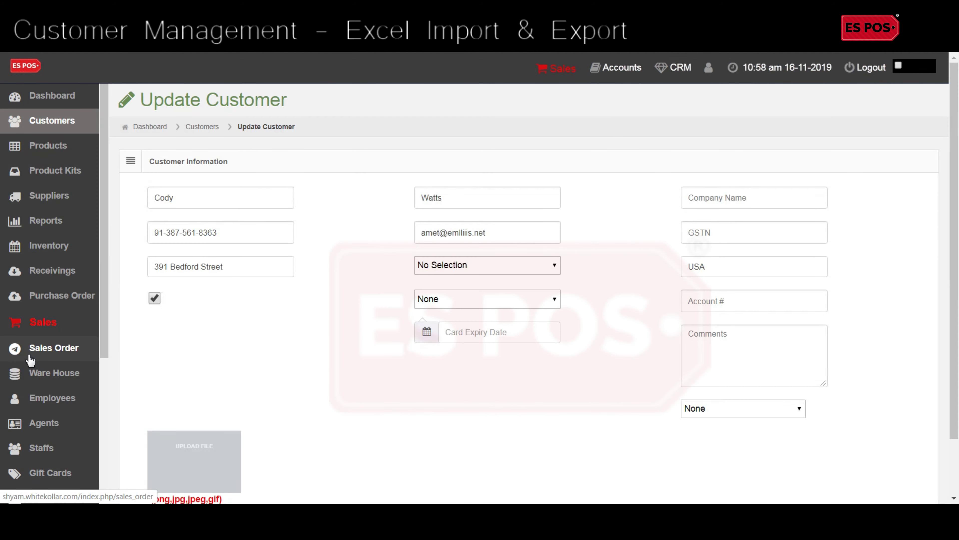
scroll(41, 382, down, 3)
click(467, 350)
double_click(437, 93)
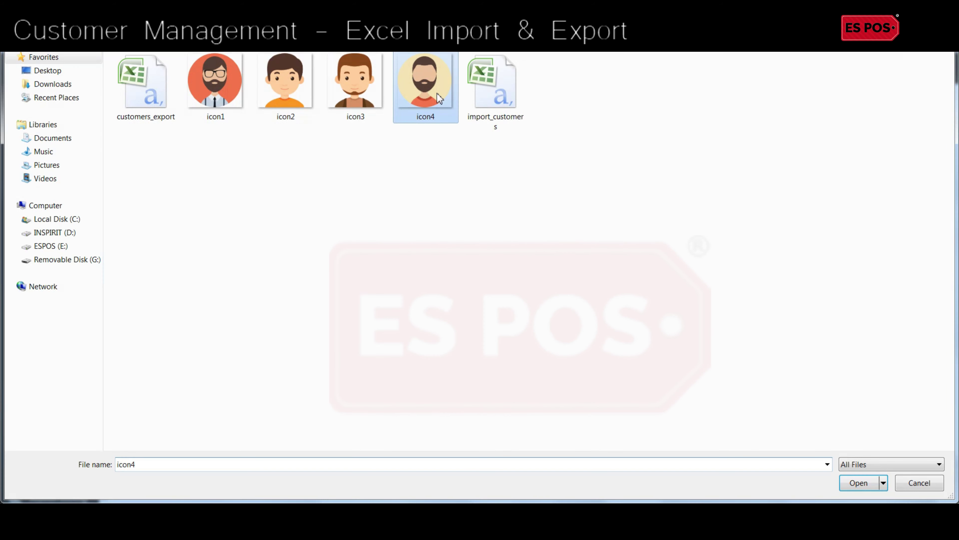
click(493, 258)
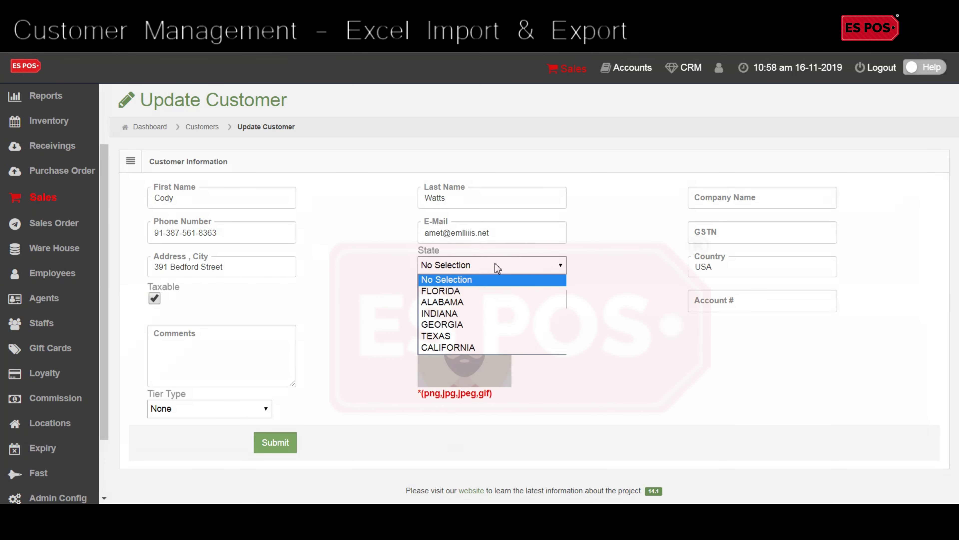
click(477, 336)
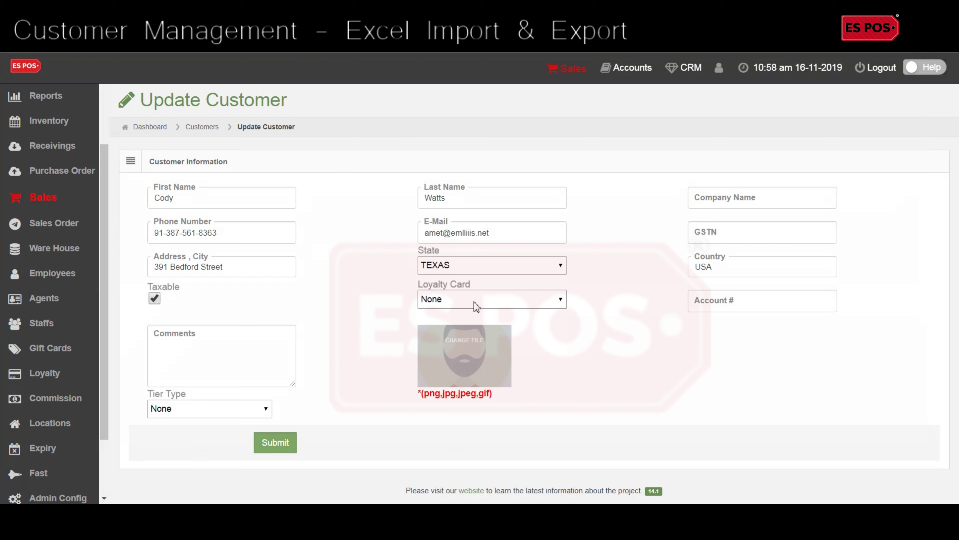
click(235, 415)
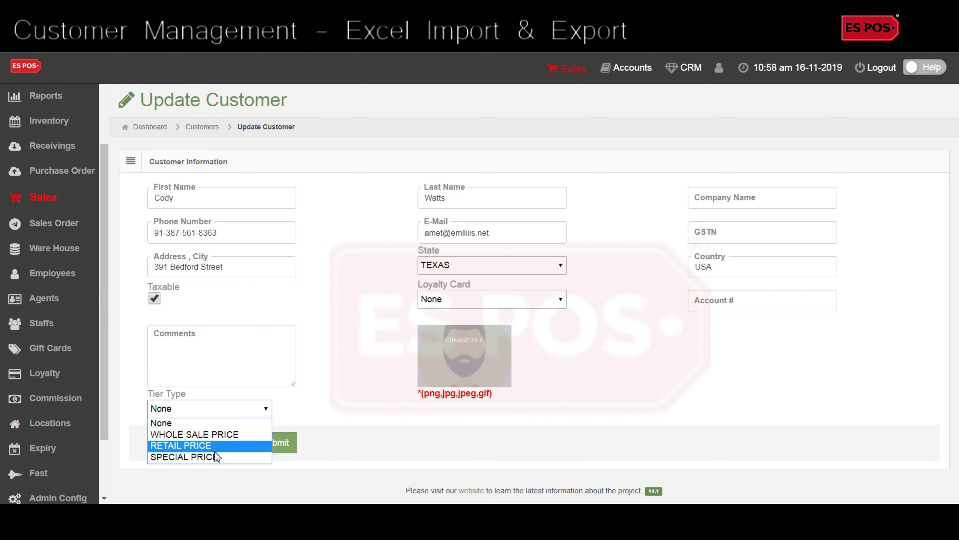
click(219, 434)
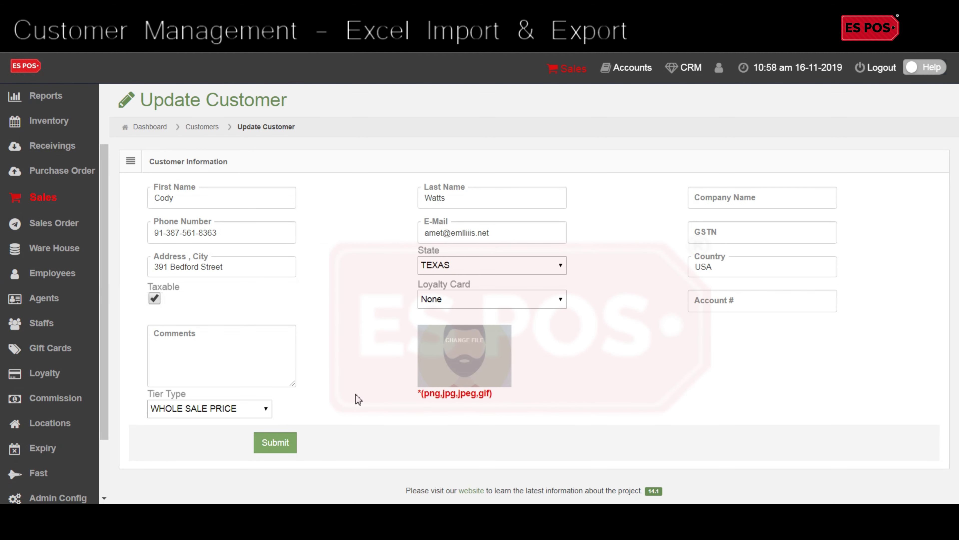
click(777, 207)
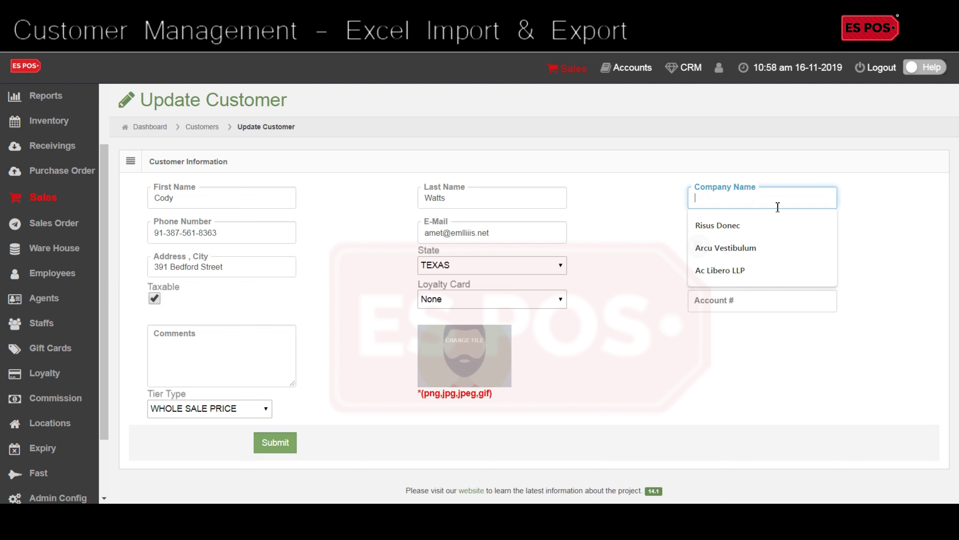
text(Morbi Sit Amet Corp)
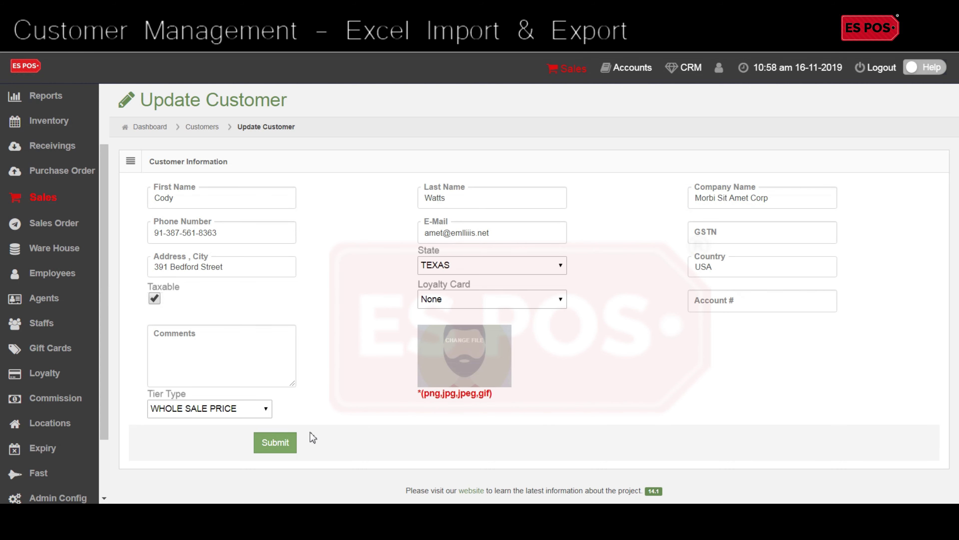
click(275, 442)
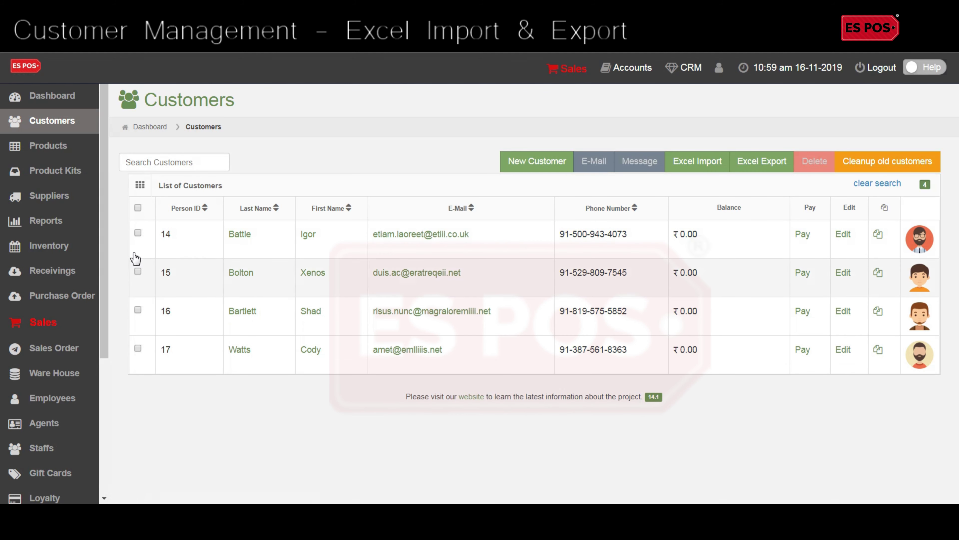
click(153, 164)
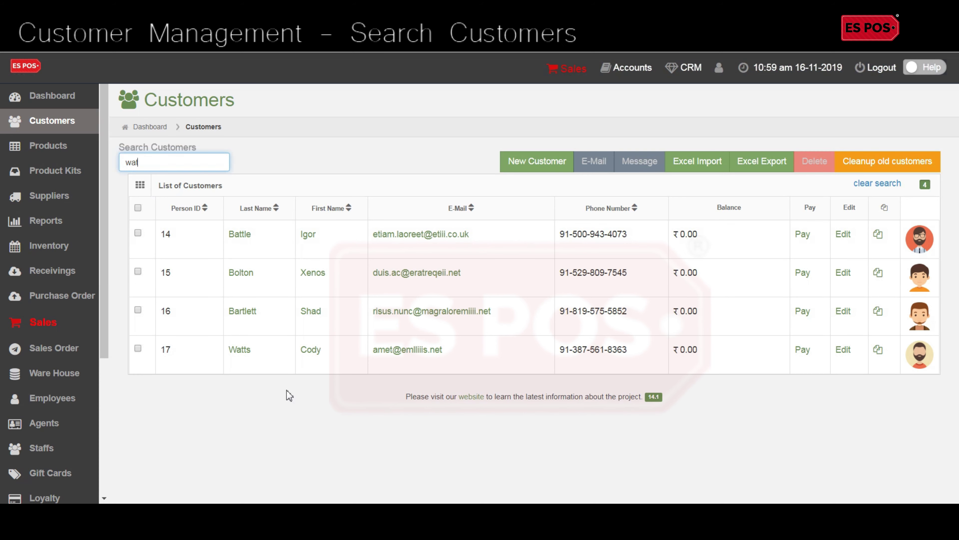
text(wat)
click(203, 183)
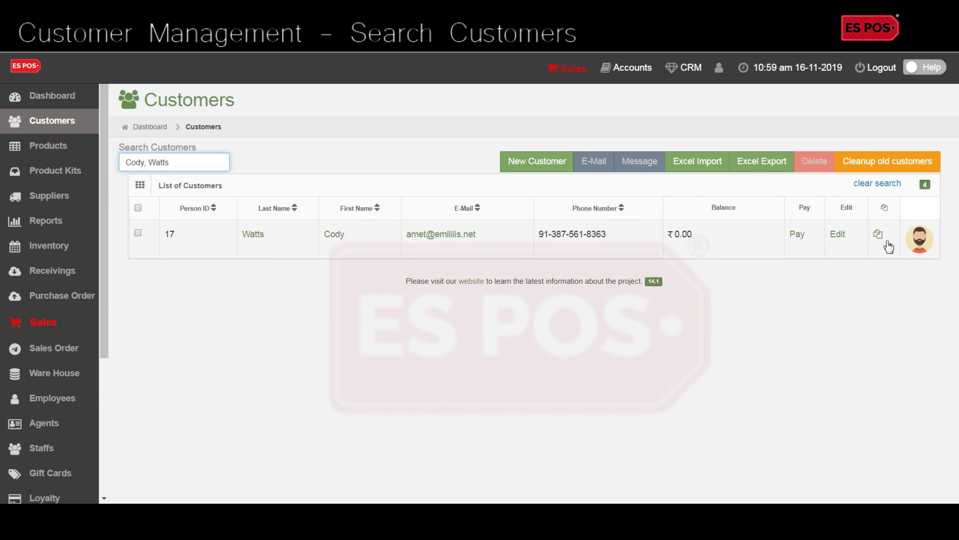
click(82, 121)
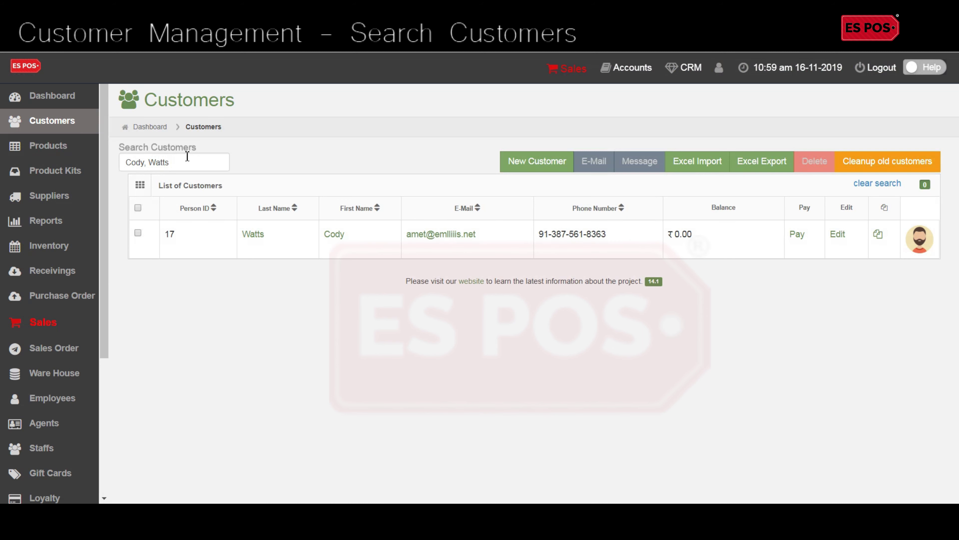
click(893, 190)
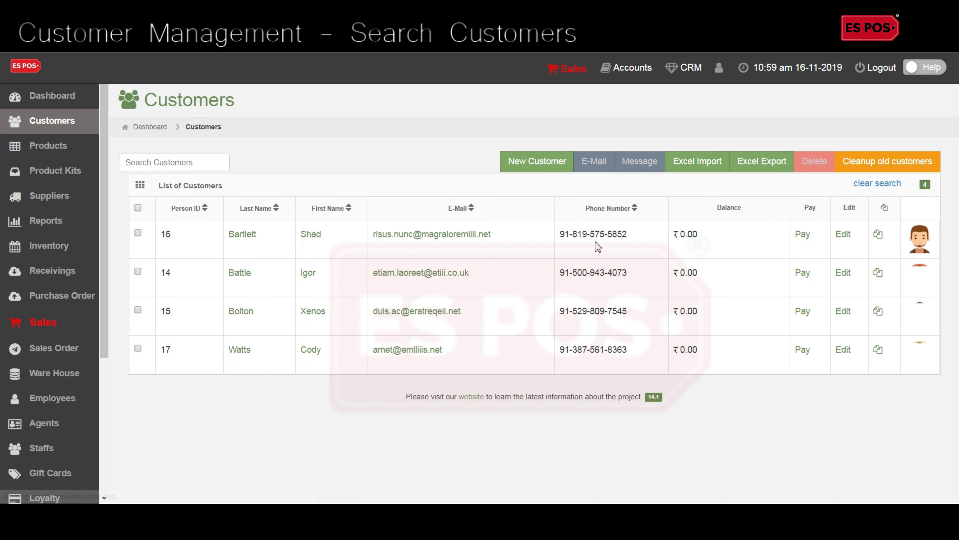
Step: Start an e-mail to the last customer using the Promo Template
click(138, 348)
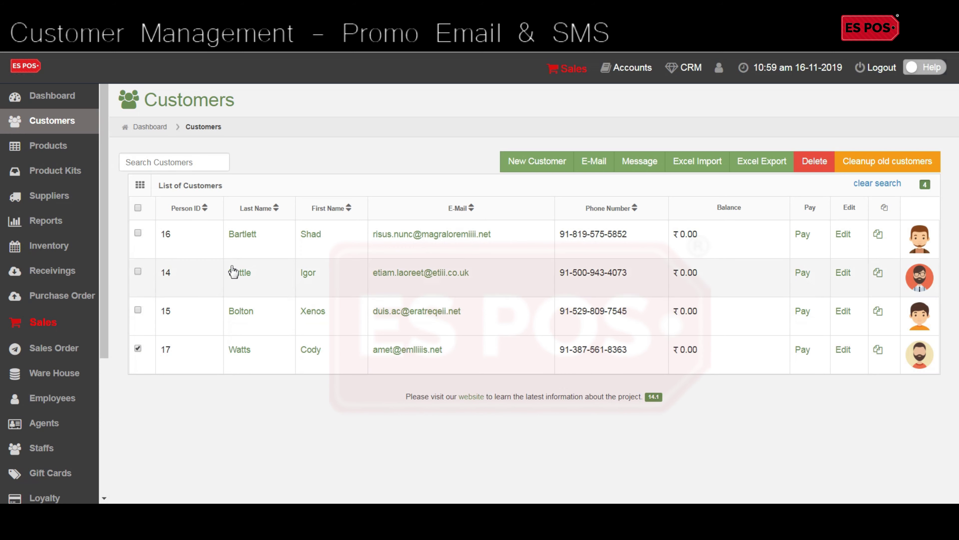
click(589, 169)
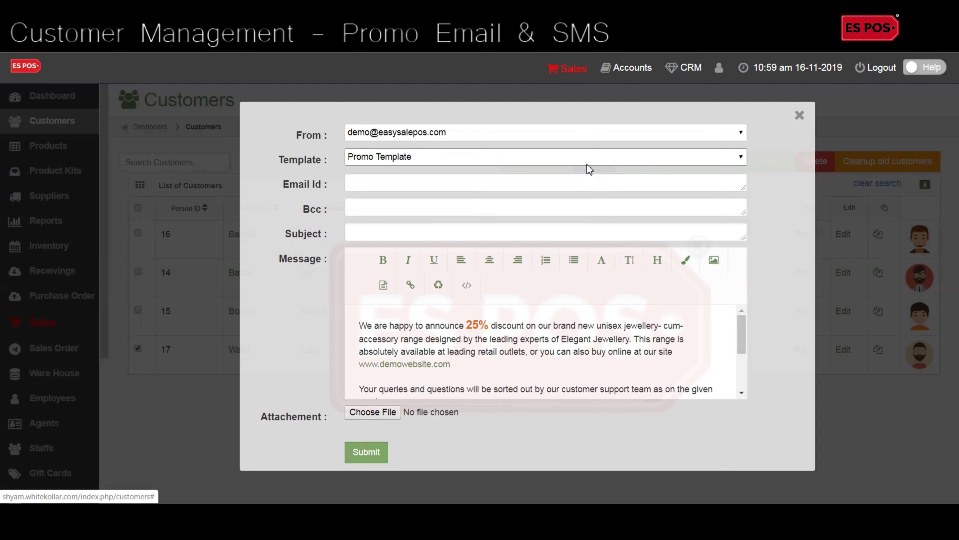
click(452, 161)
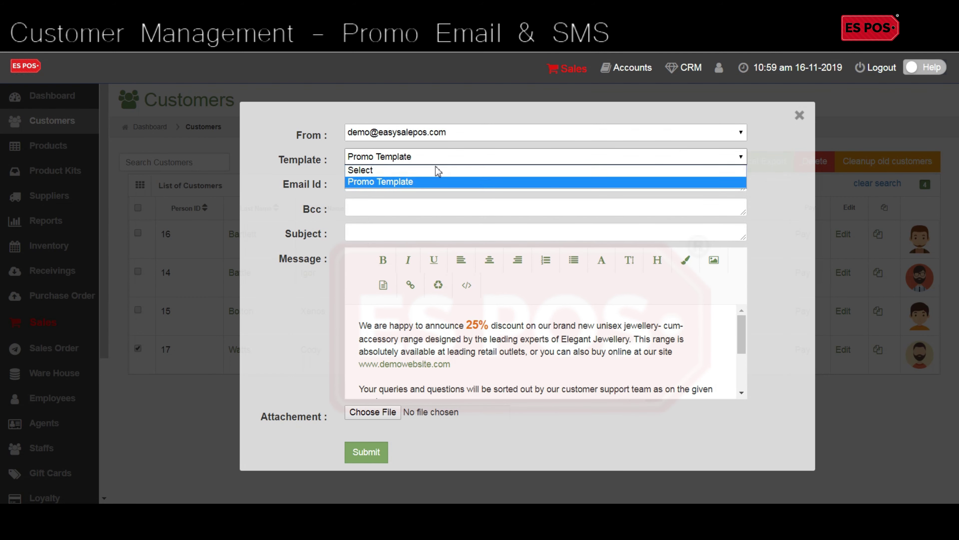
click(429, 170)
click(422, 159)
click(410, 182)
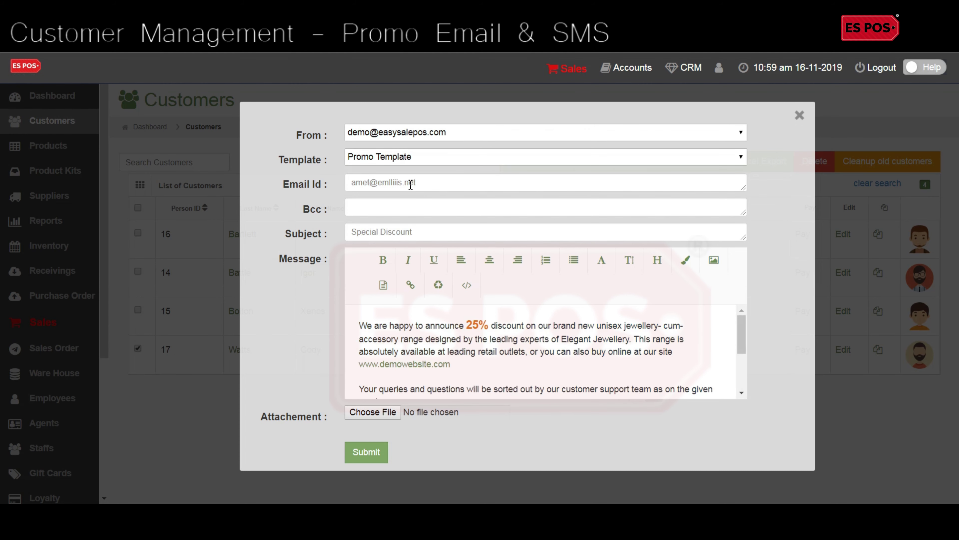
Step: Attach 2.png to the Special Discount e-mail and submit it
scroll(737, 318, down, 5)
scroll(736, 318, up, 5)
click(405, 397)
click(372, 412)
click(374, 453)
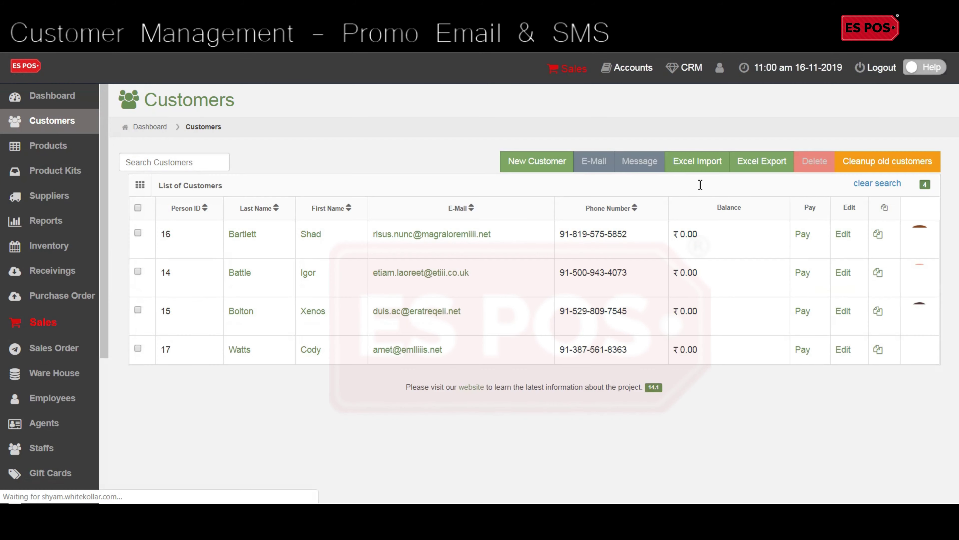
Step: Send the text 'Sample Message' to the second listed customer's mobile number
click(138, 272)
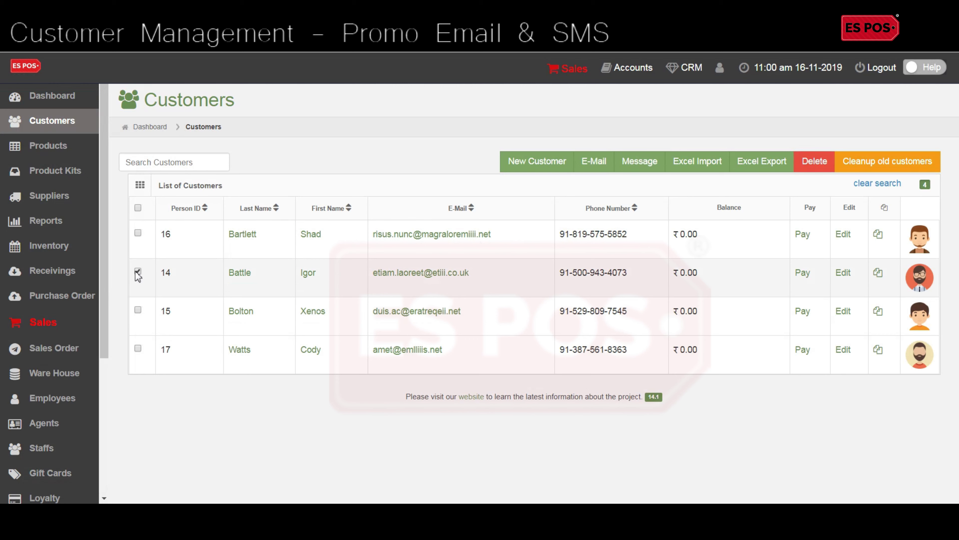
click(635, 169)
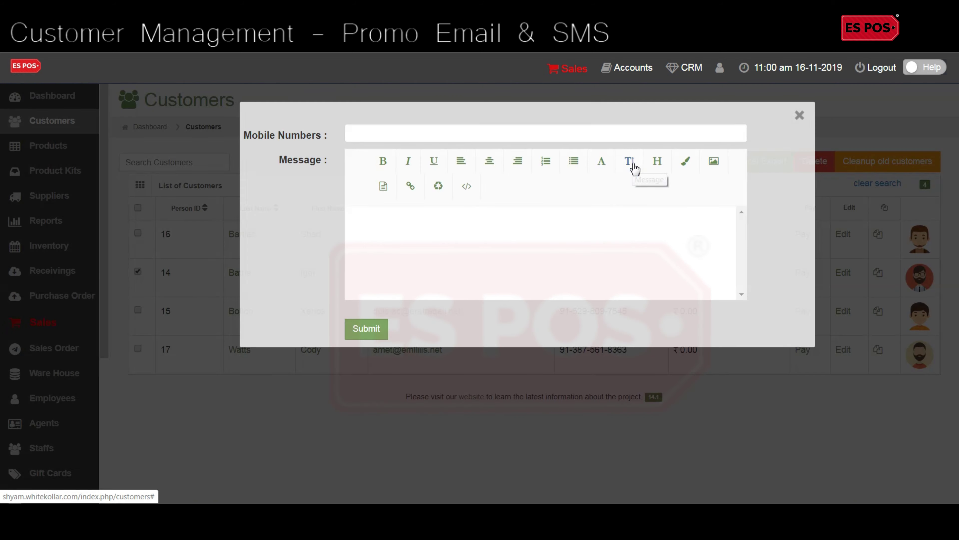
click(398, 251)
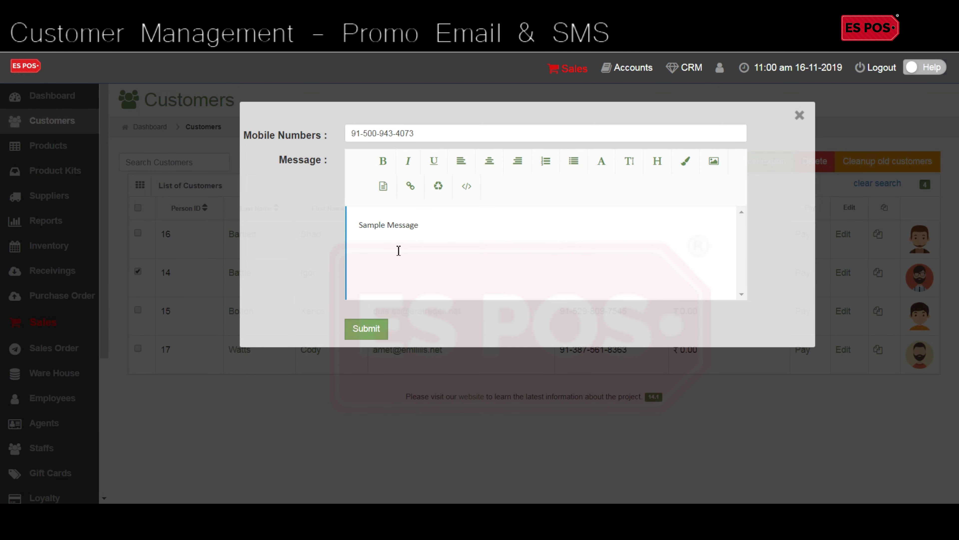
click(367, 332)
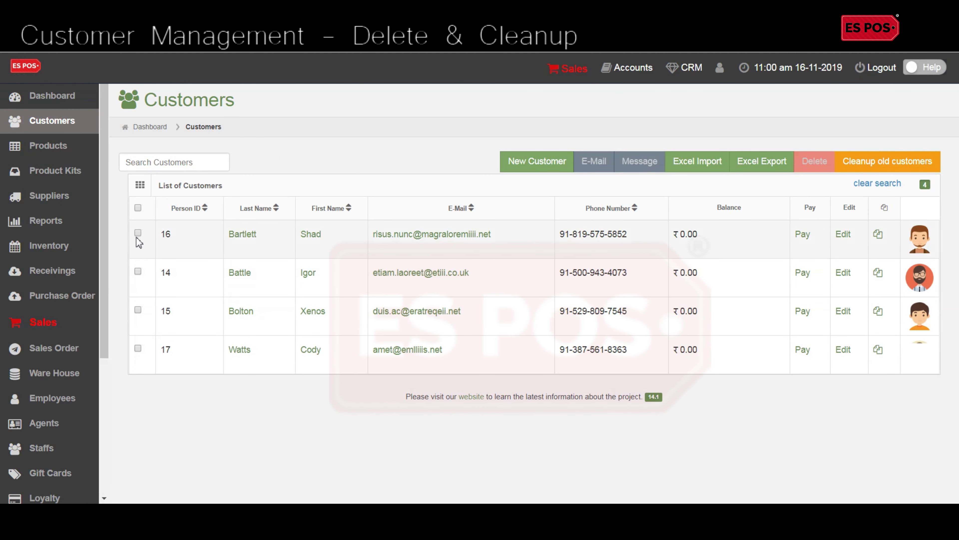
Step: Sort by Person ID, delete the two lowest-ID customers, then clean up old deleted customers
click(193, 208)
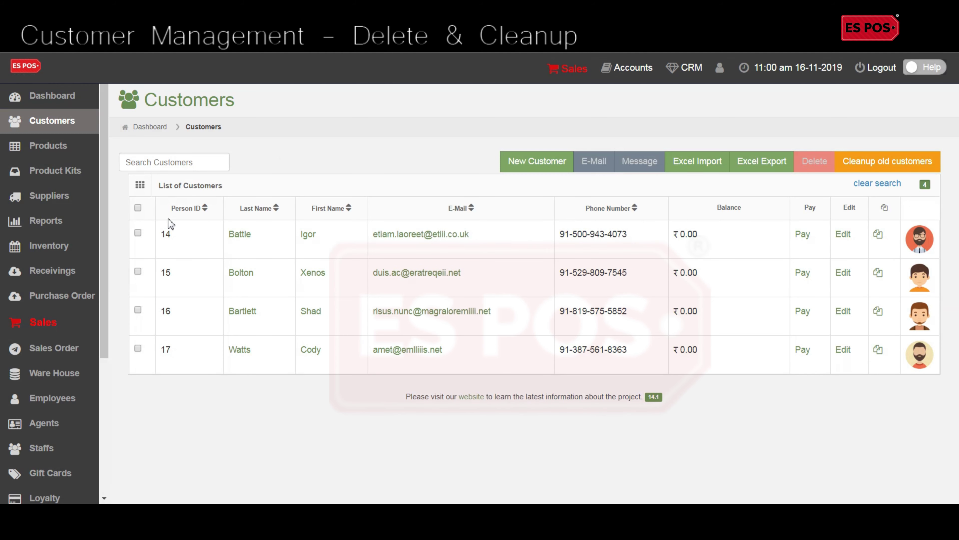
click(138, 233)
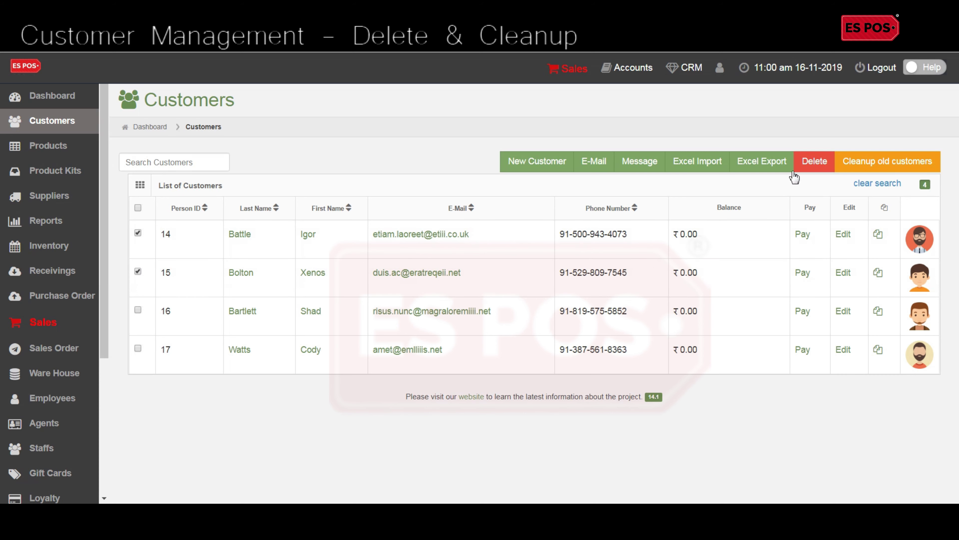
click(812, 168)
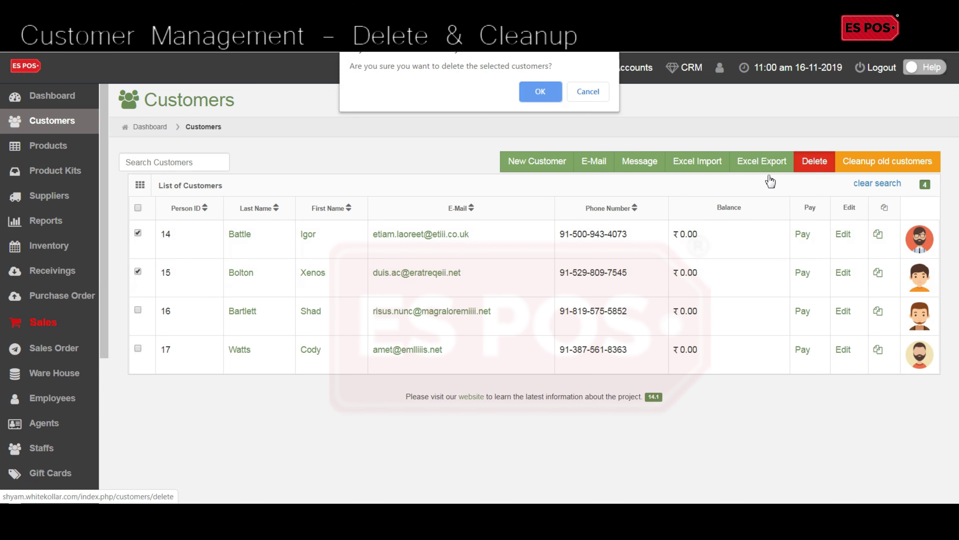
click(550, 92)
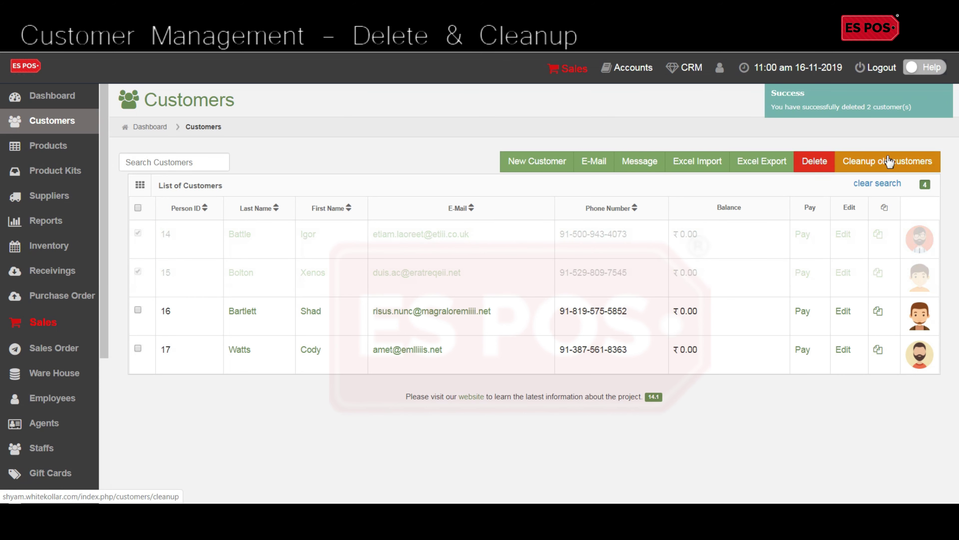
click(888, 162)
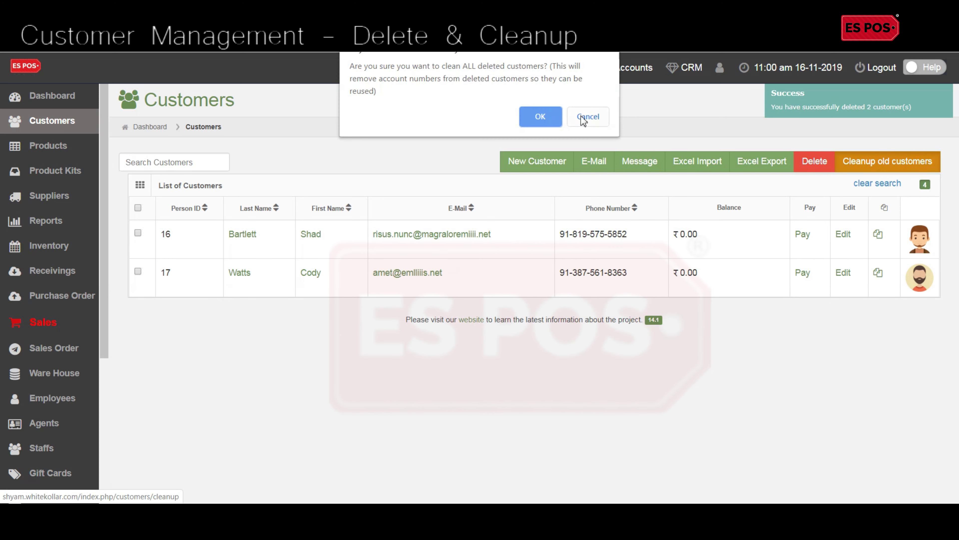
click(546, 114)
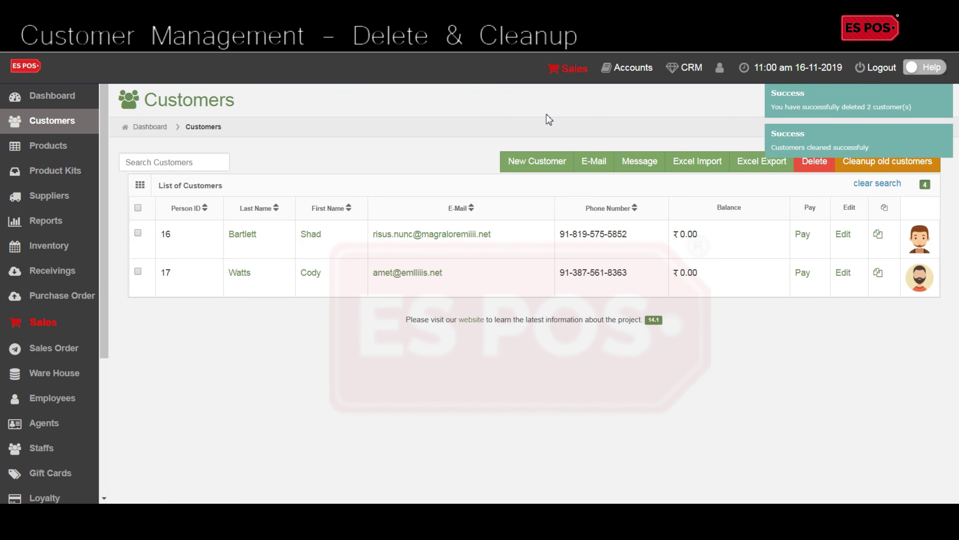